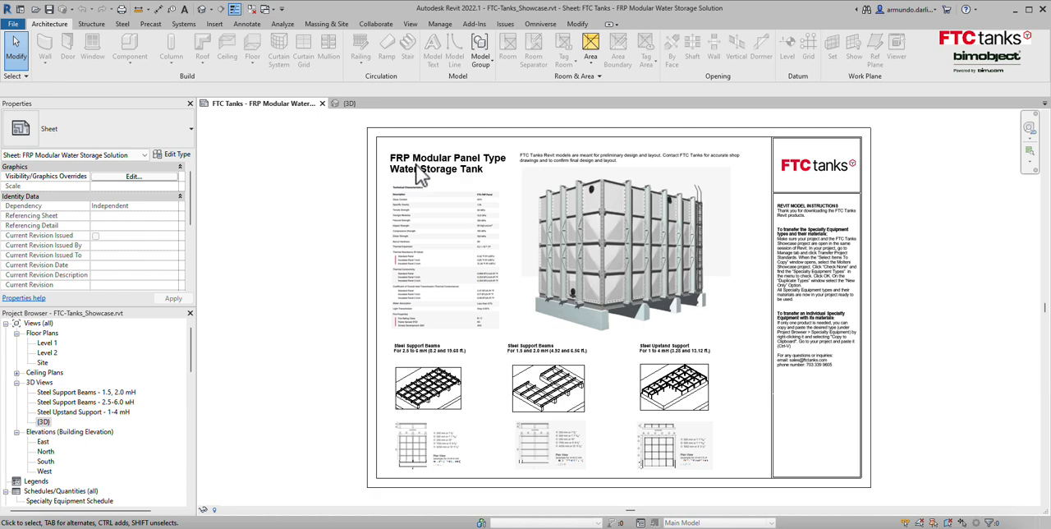
# Examine the sheet's technical characteristics table, tank image and Revit model instructions.
pyautogui.scroll(4, 419, 173)
pyautogui.scroll(2, 418, 173)
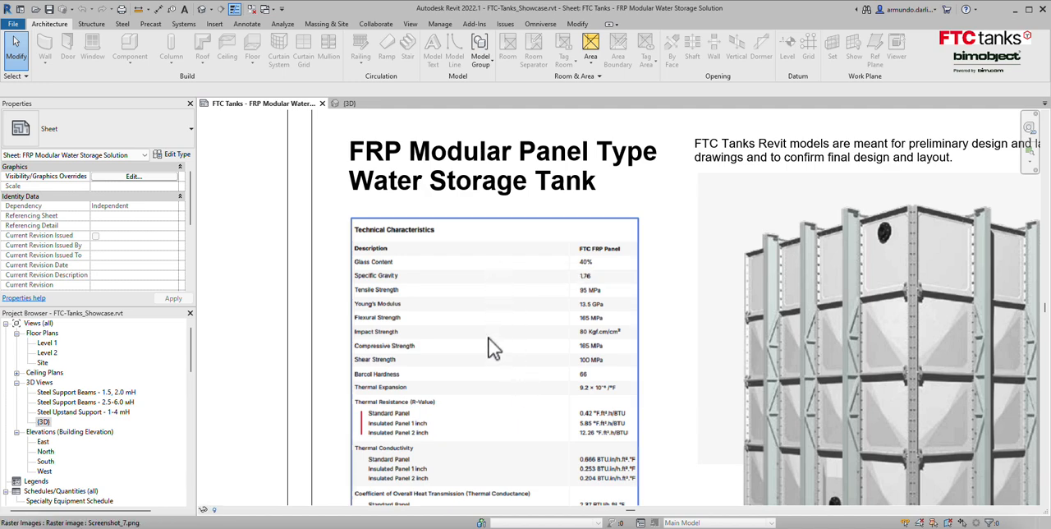
pyautogui.moveTo(491, 345); pyautogui.dragTo(476, 216, button='middle')
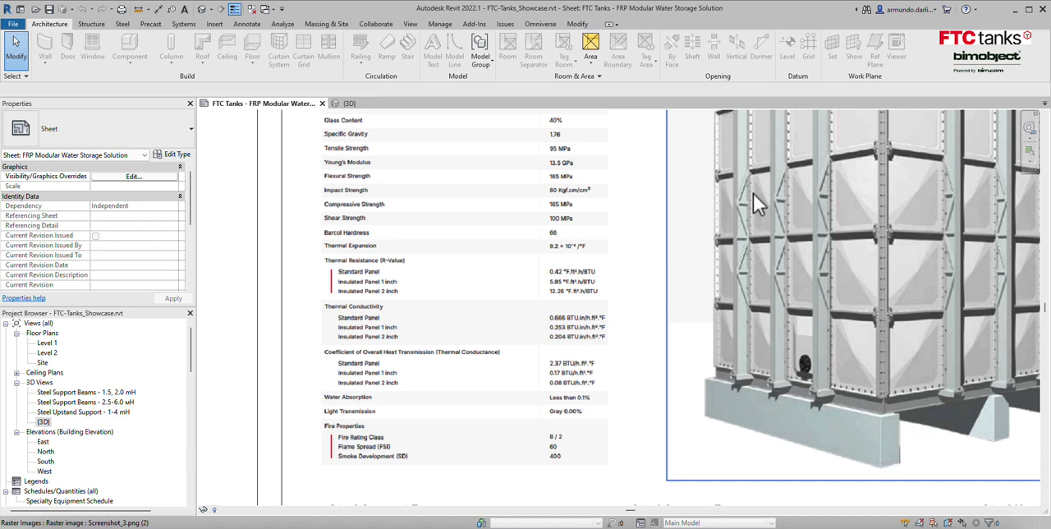
pyautogui.moveTo(753, 193); pyautogui.dragTo(506, 475, button='middle')
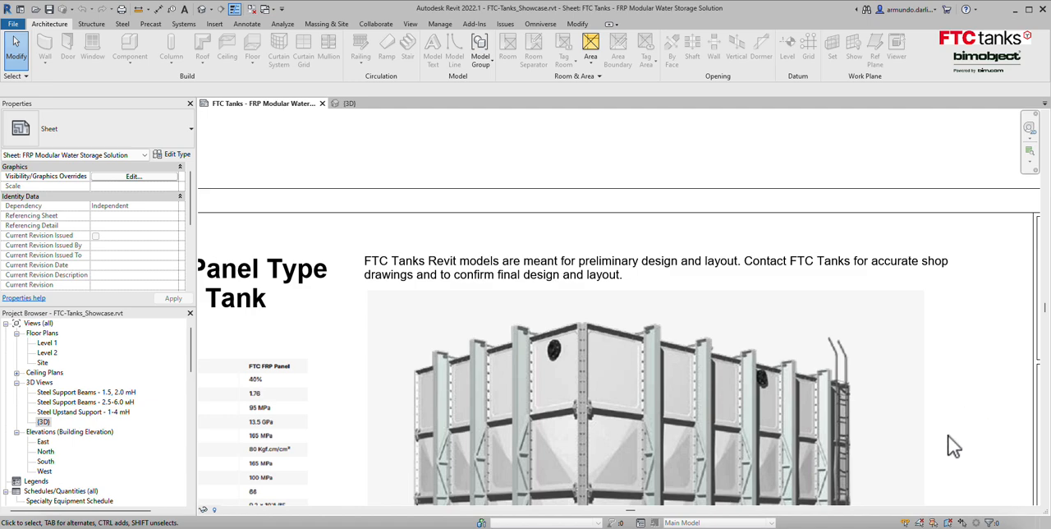
pyautogui.moveTo(949, 437); pyautogui.dragTo(550, 271, button='middle')
pyautogui.scroll(-2, 940, 387)
pyautogui.scroll(-1, 940, 403)
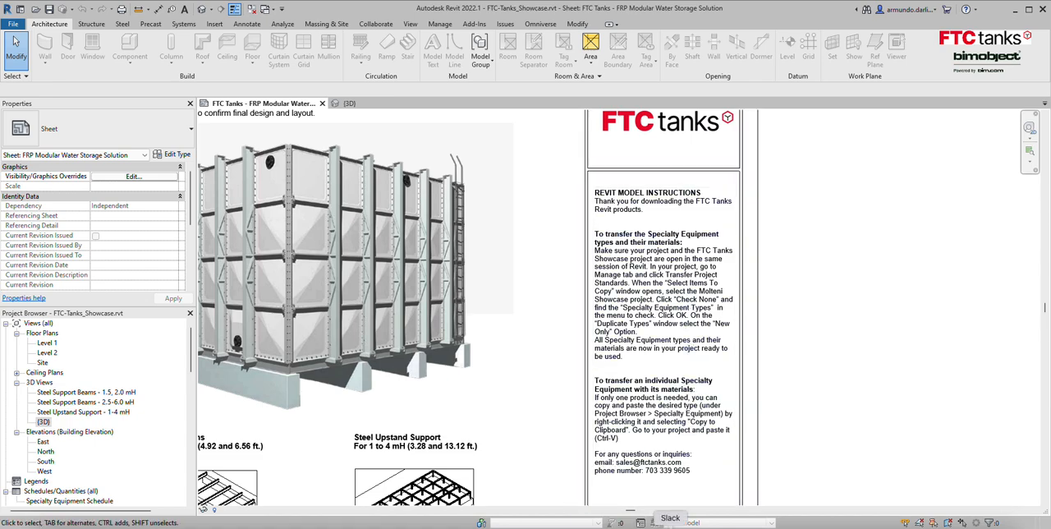
# Examine the two steel support beam layouts and the steel upstand support layout on the sheet.
pyautogui.moveTo(363, 481); pyautogui.dragTo(788, 279, button='middle')
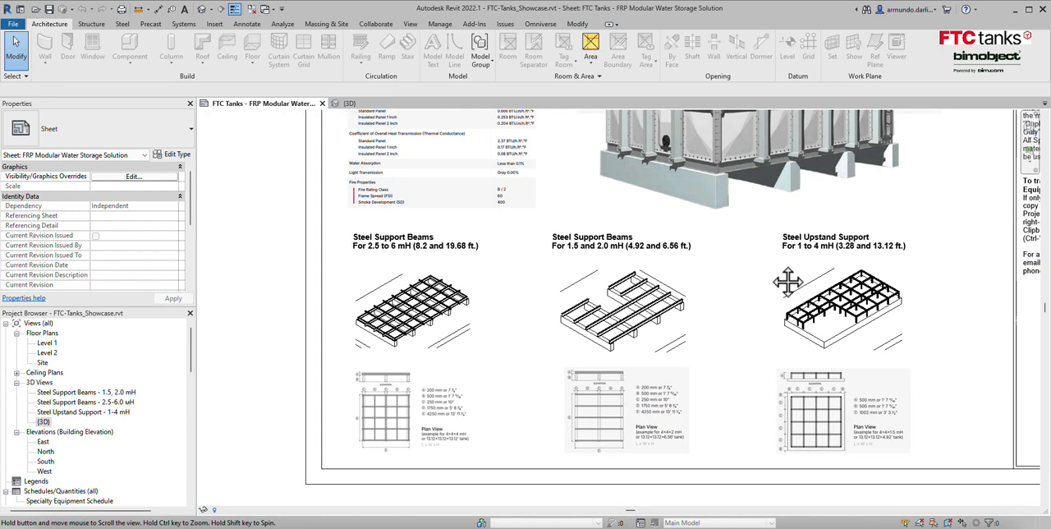
pyautogui.scroll(2, 412, 328)
pyautogui.moveTo(448, 411); pyautogui.dragTo(465, 370, button='middle')
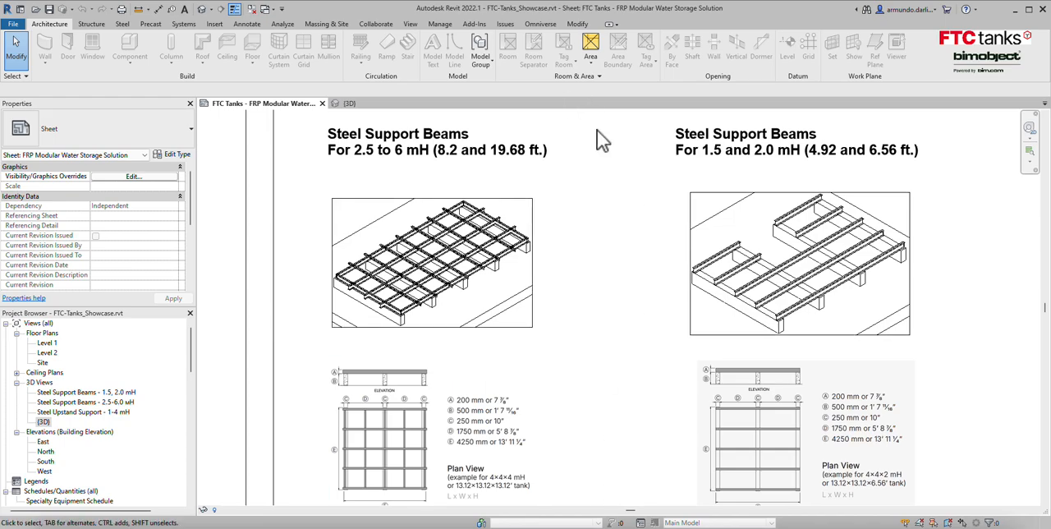
pyautogui.moveTo(1020, 309); pyautogui.dragTo(780, 275, button='middle')
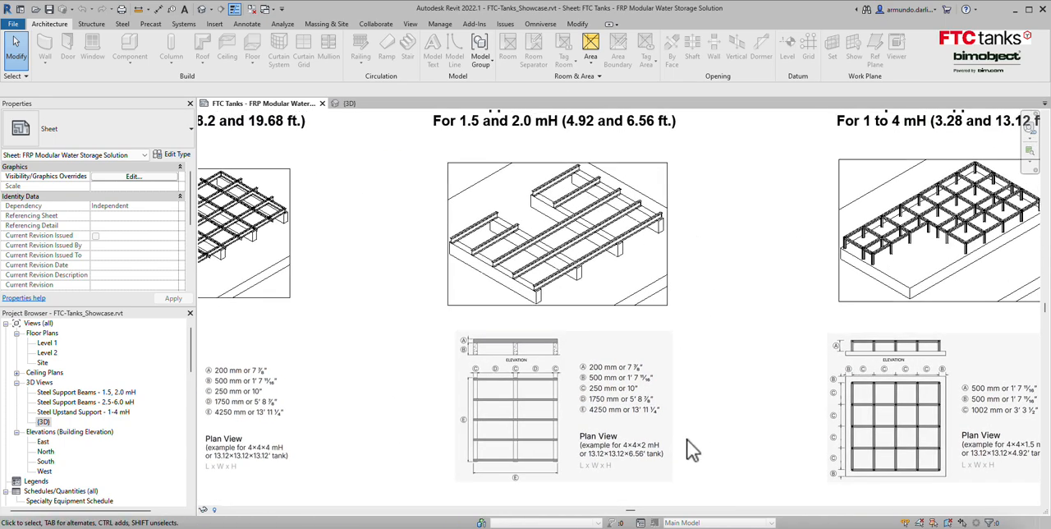
pyautogui.moveTo(818, 335); pyautogui.dragTo(616, 344, button='middle')
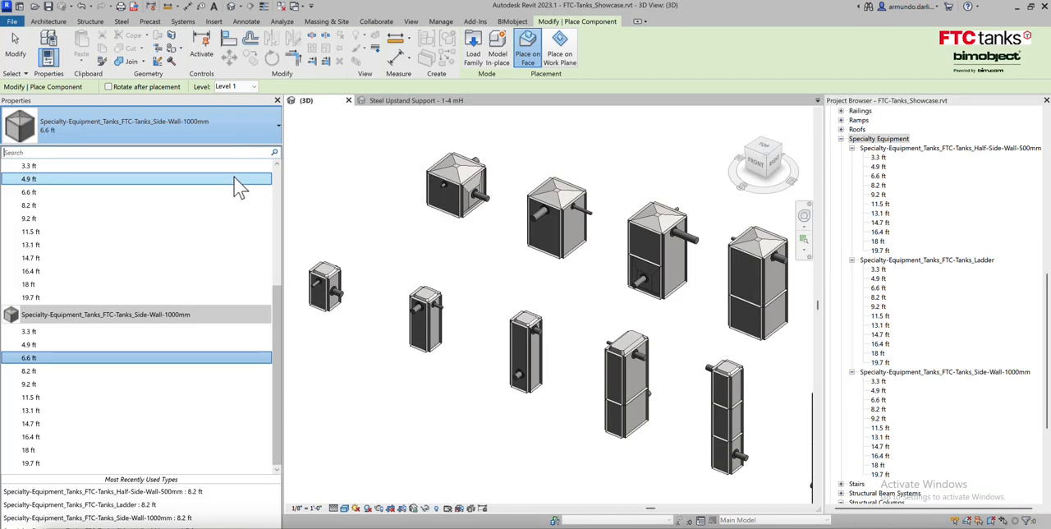
pyautogui.scroll(5, 239, 206)
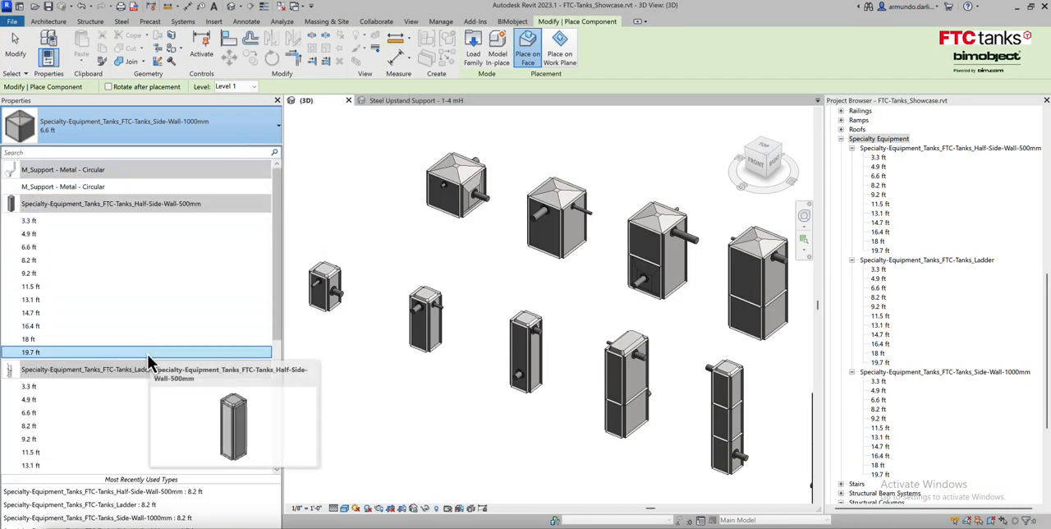
# Review the available FTC-Tanks family types in the type list and leave component placement.
pyautogui.scroll(-6, 146, 352)
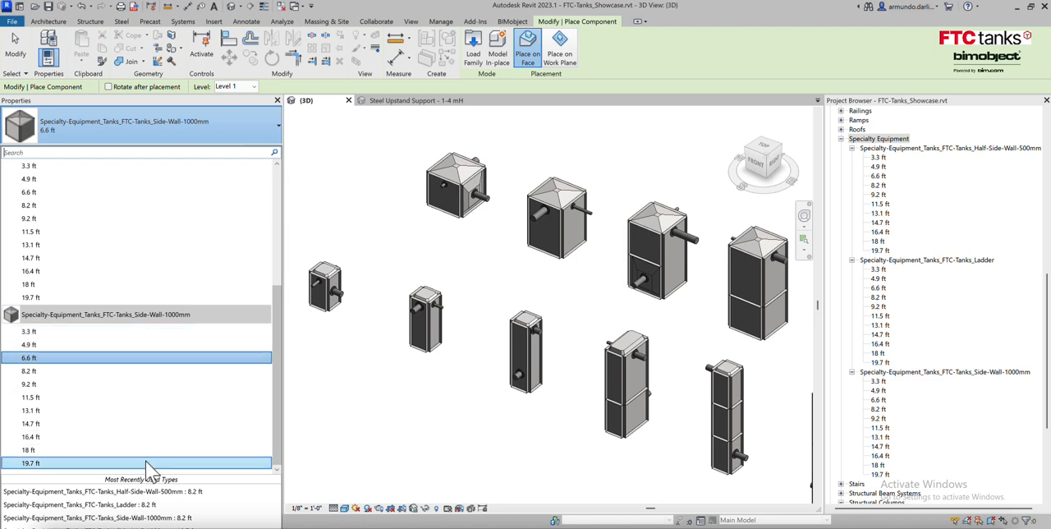
pyautogui.press('Escape')
pyautogui.press('Escape')
# Look over the rows of full and half side-wall tank models in the 3D view.
pyautogui.moveTo(561, 298); pyautogui.dragTo(409, 249, button='middle')
pyautogui.moveTo(539, 278); pyautogui.dragTo(309, 238, button='middle')
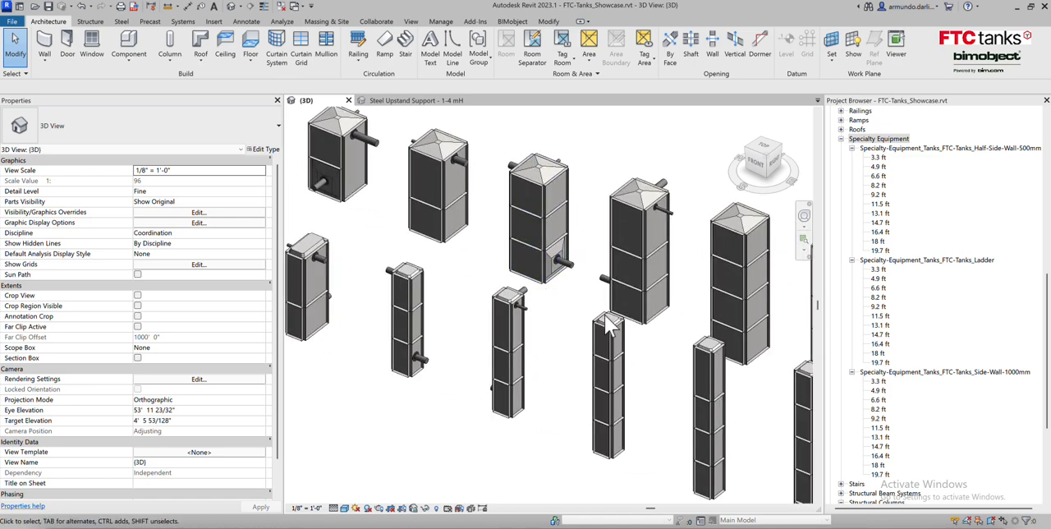
pyautogui.moveTo(772, 370); pyautogui.dragTo(782, 387, button='middle')
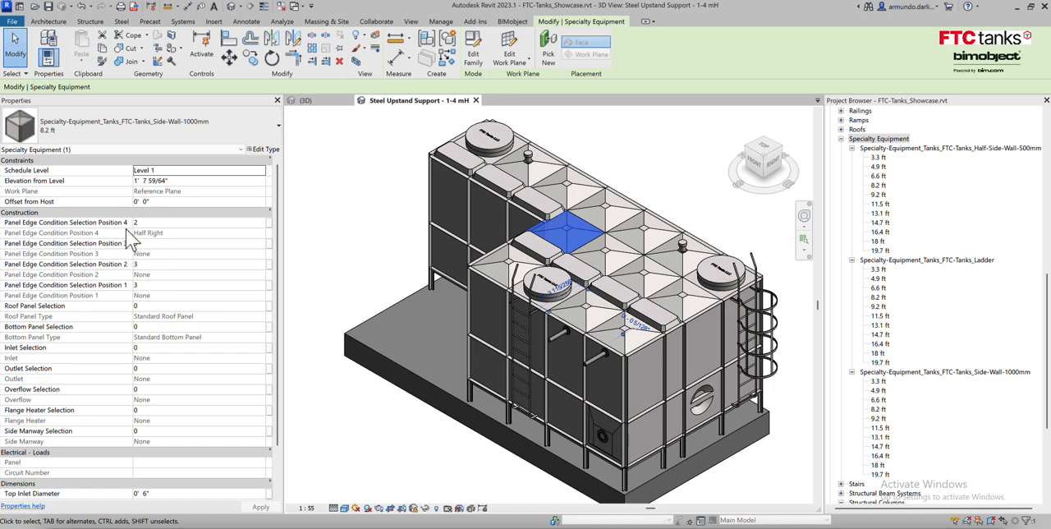
# Review the connection selections and diameter parameters of the 3.3 ft Side-Wall-1000mm tank, then deselect it.
pyautogui.moveTo(121, 231)
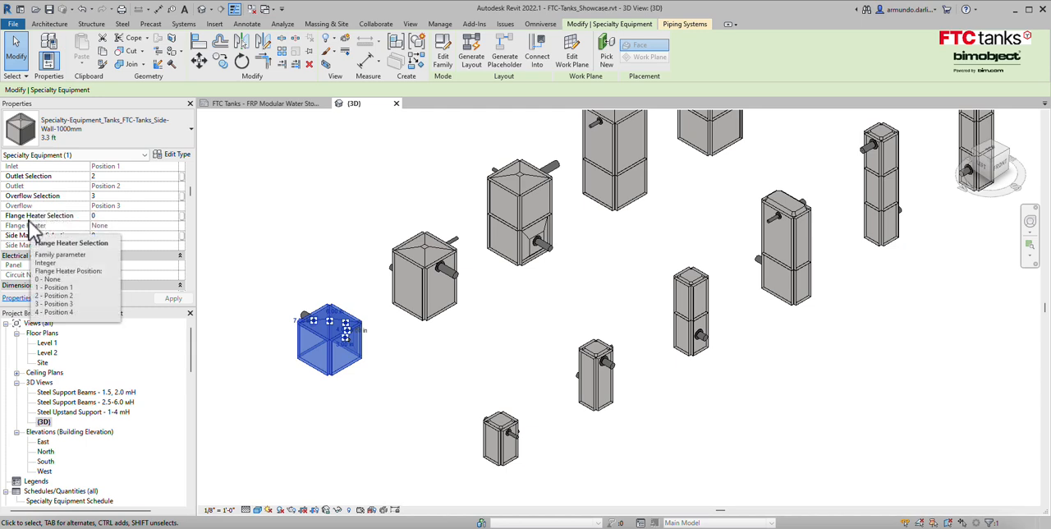
pyautogui.scroll(-1, 31, 230)
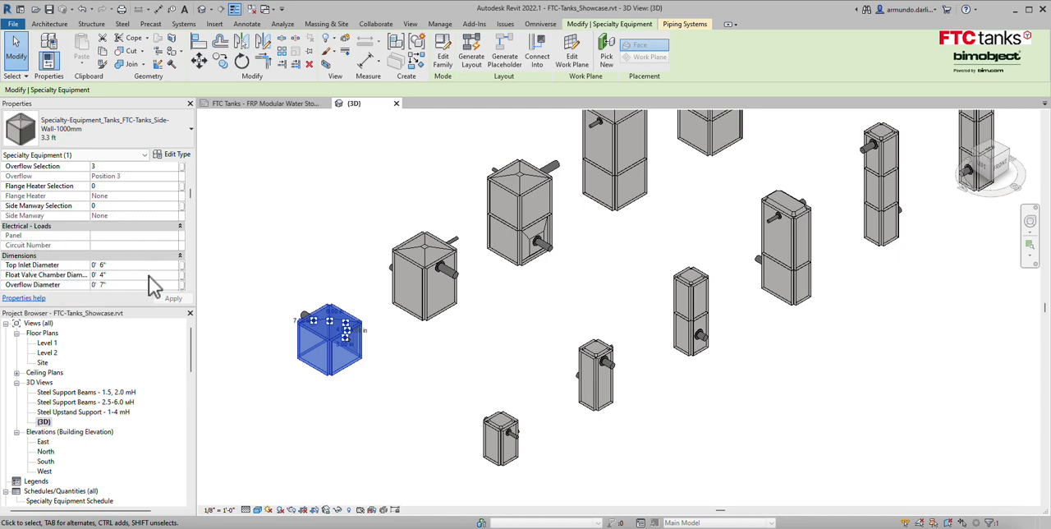
pyautogui.scroll(-3, 149, 275)
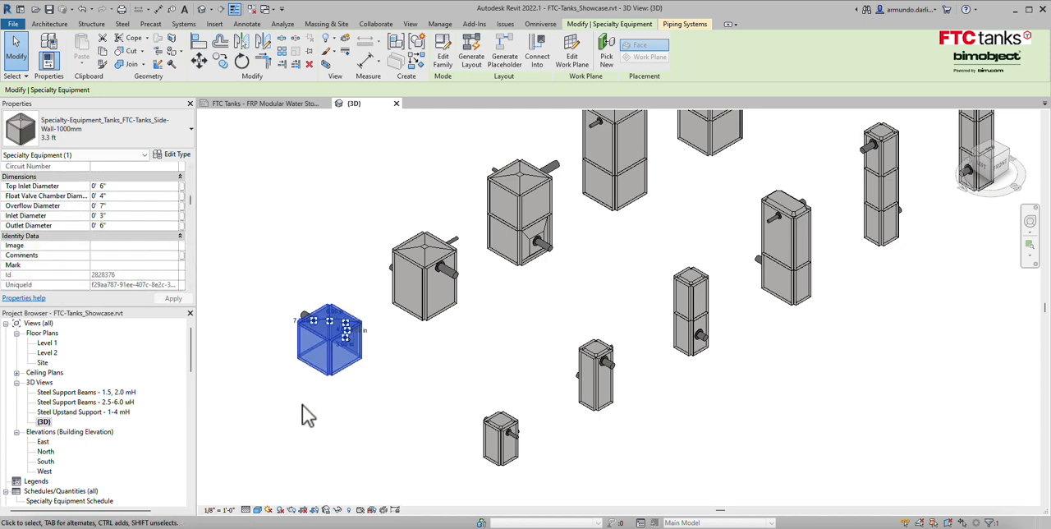
pyautogui.click(403, 433)
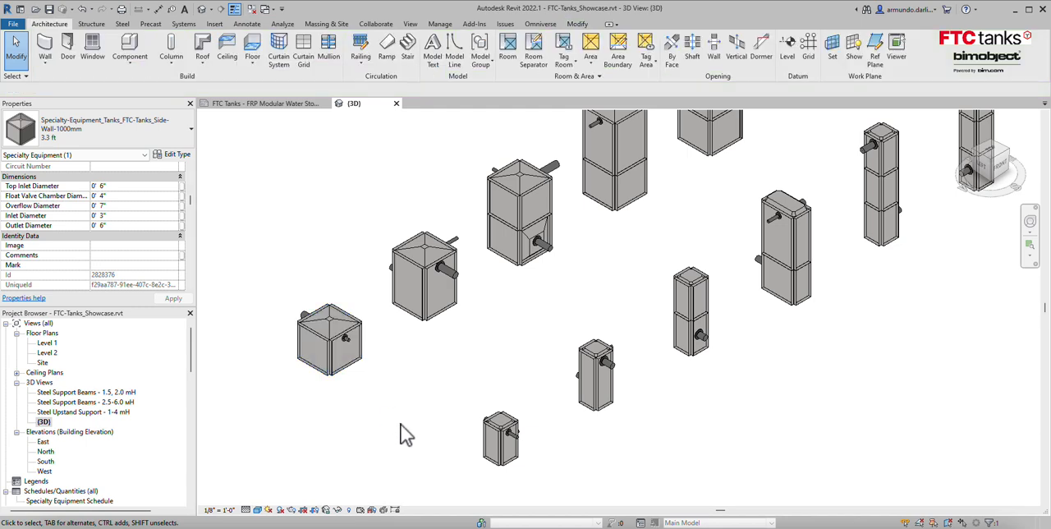
# Select the smallest Half-Side-Wall-500mm tank and review its available height types without changing the type.
pyautogui.click(508, 462)
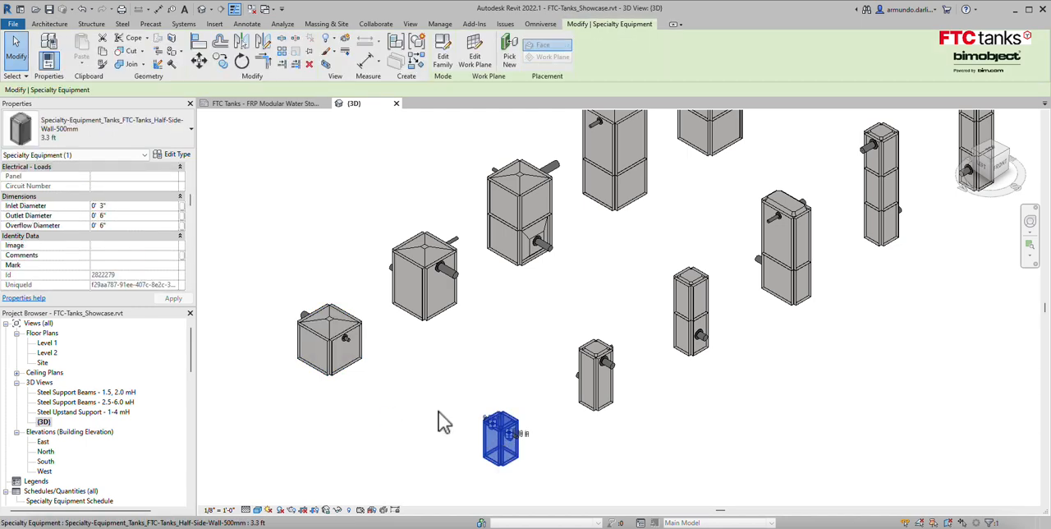
pyautogui.click(191, 131)
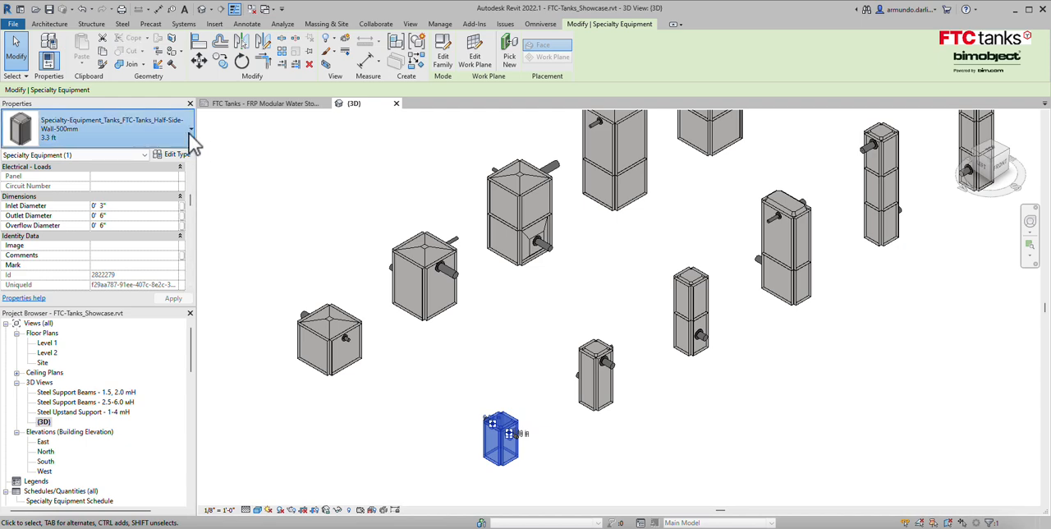
pyautogui.scroll(1, 165, 210)
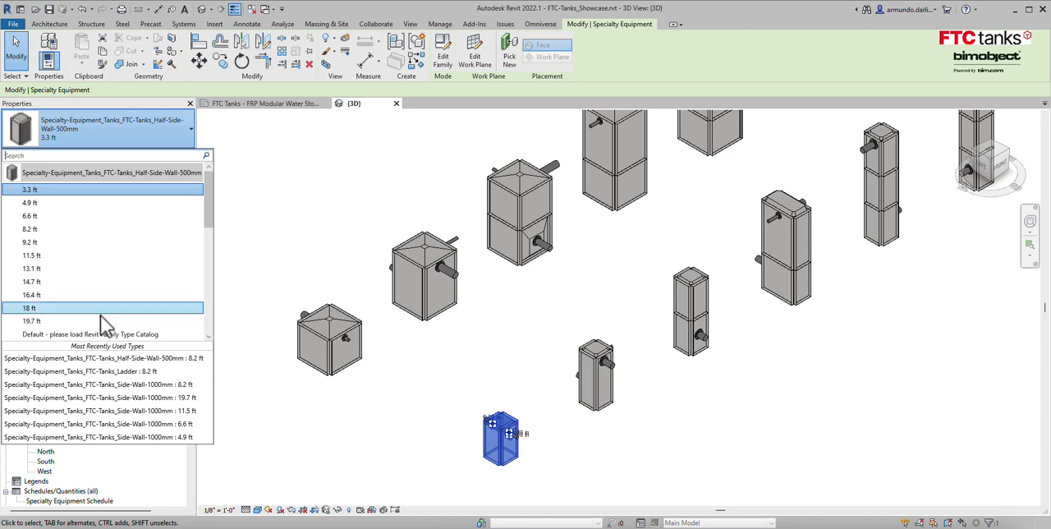
pyautogui.click(392, 404)
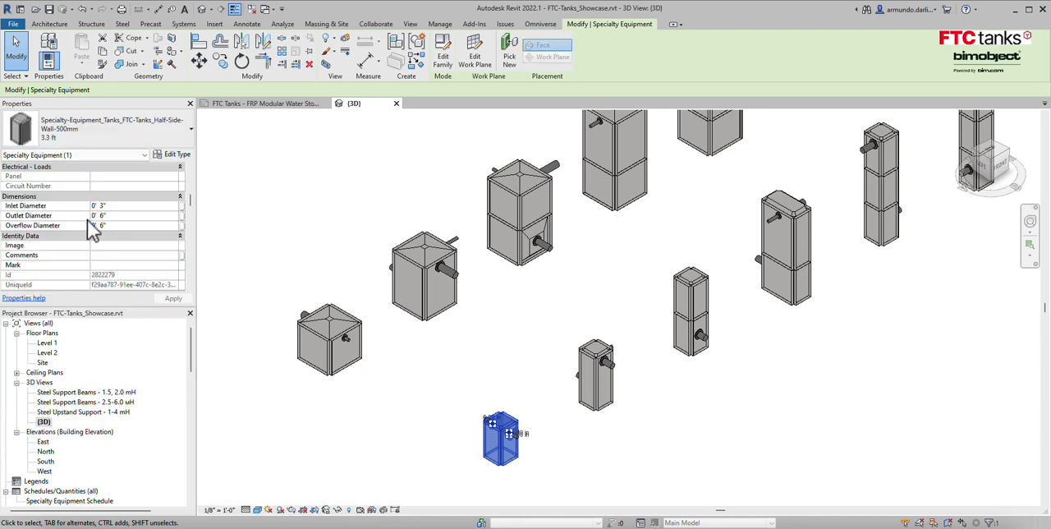
# Examine the half side-wall tank's panel edge, roof, bottom, inlet, outlet, overflow and diameter parameters, then deselect it.
pyautogui.scroll(5, 70, 226)
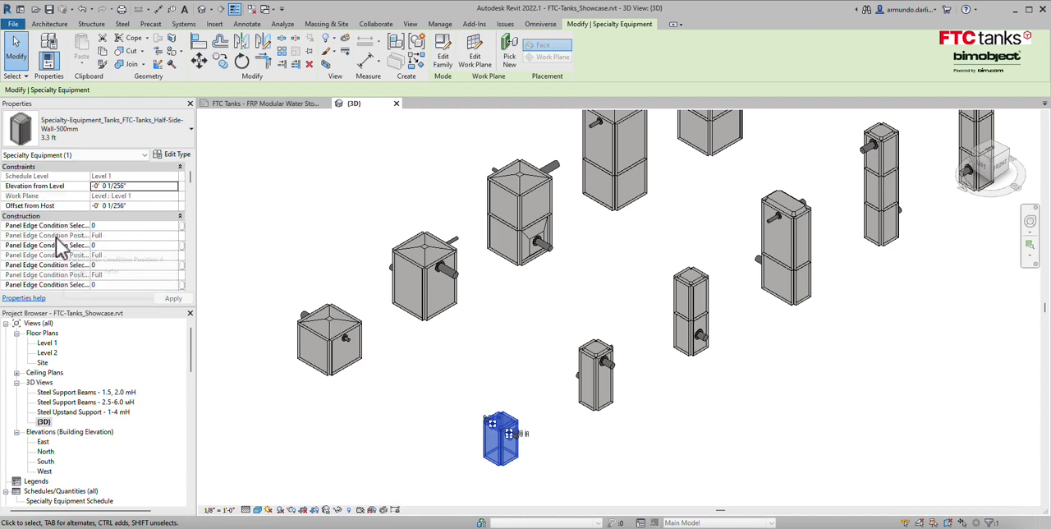
pyautogui.moveTo(49, 228)
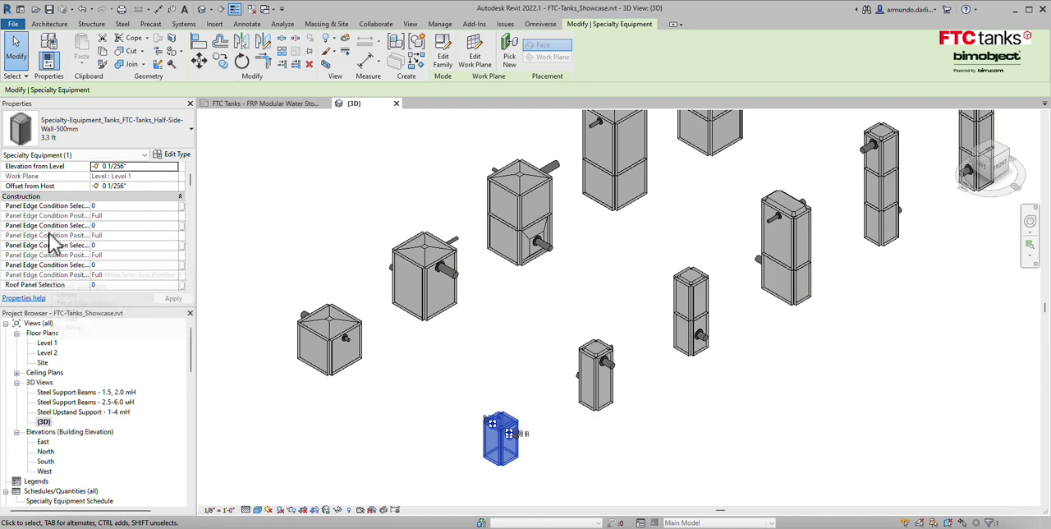
pyautogui.scroll(-3, 52, 275)
pyautogui.scroll(-2, 52, 277)
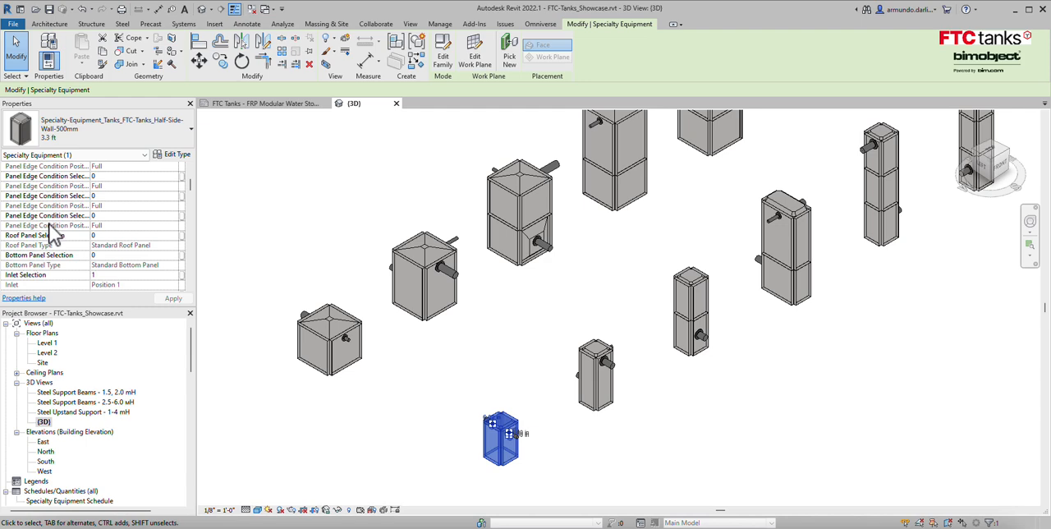
pyautogui.scroll(-2, 50, 237)
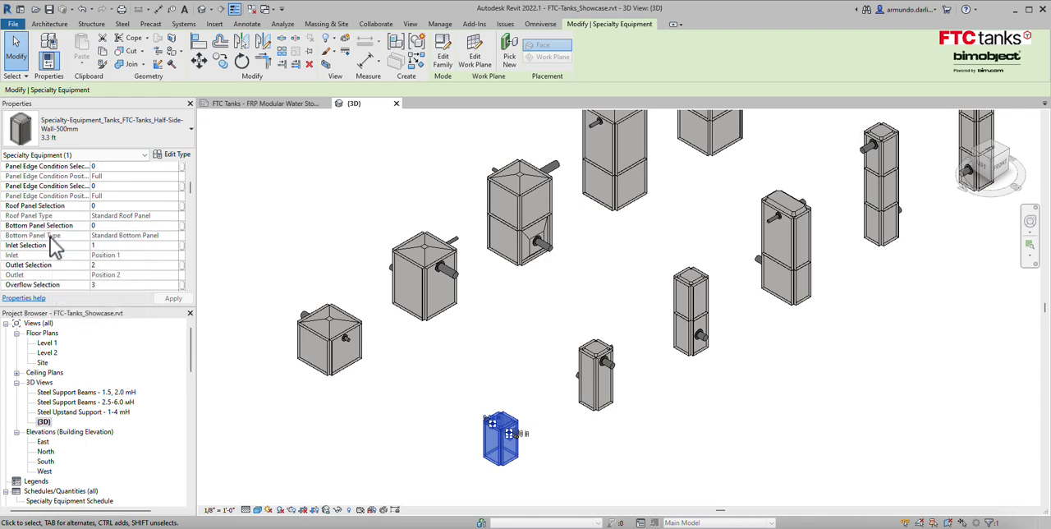
pyautogui.scroll(-2, 49, 233)
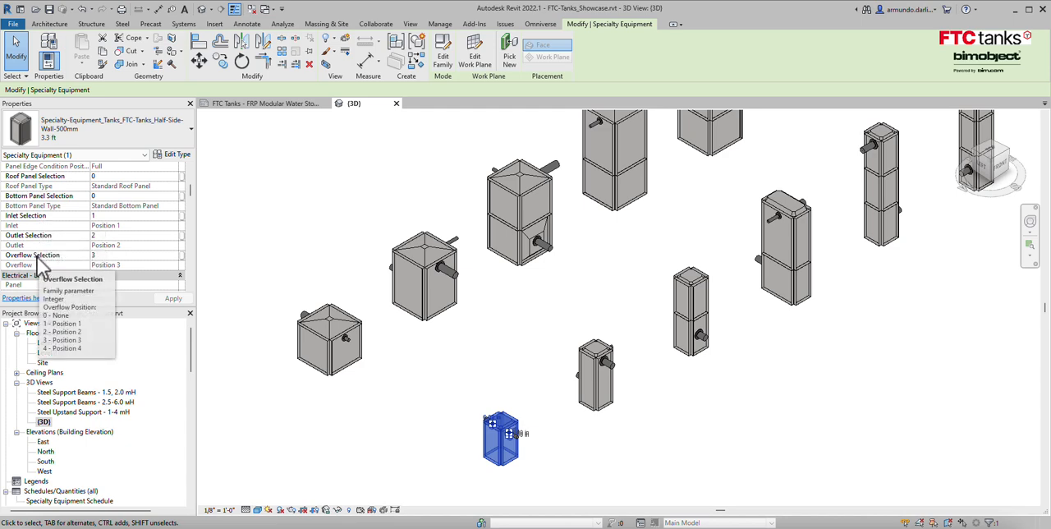
pyautogui.scroll(-3, 41, 261)
pyautogui.scroll(-3, 38, 257)
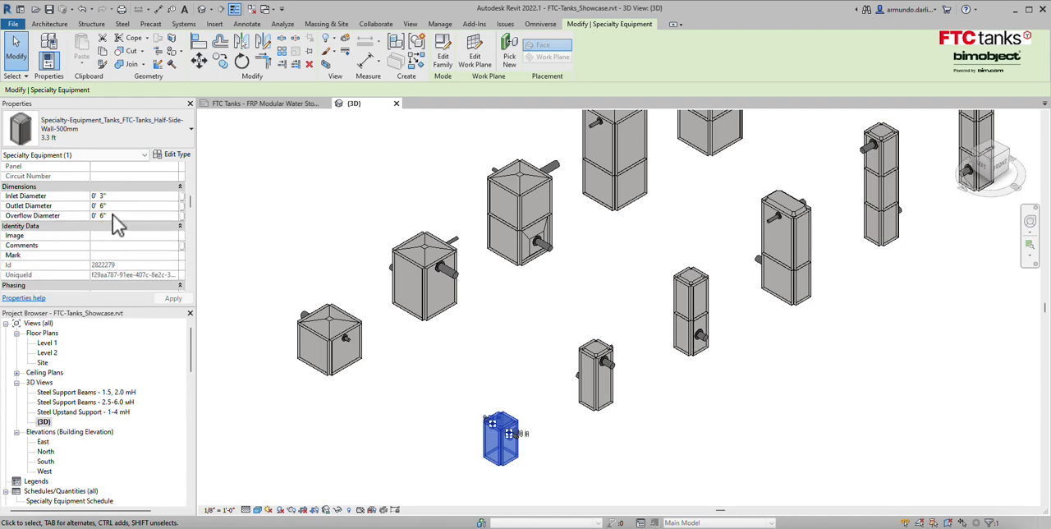
pyautogui.scroll(-3, 114, 216)
pyautogui.click(324, 265)
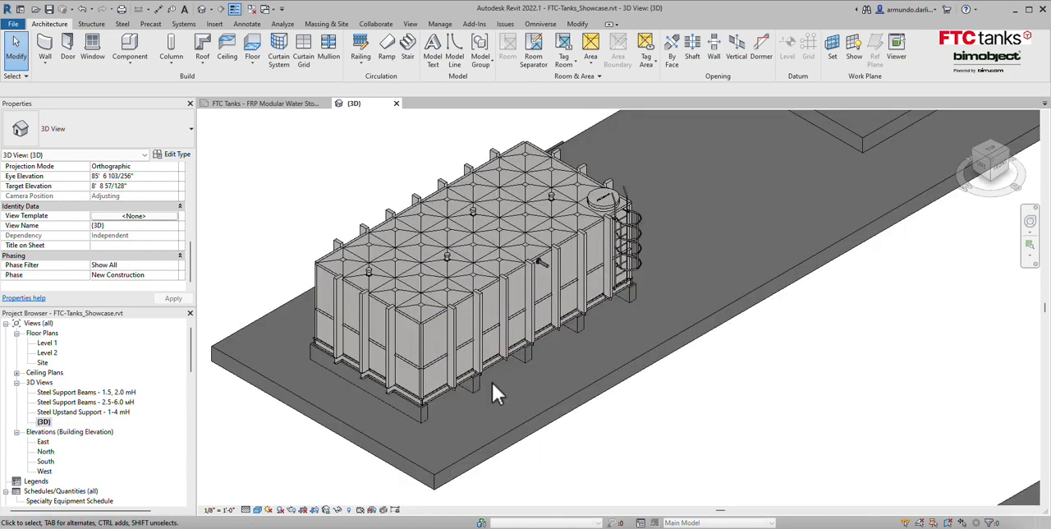
# Select an external bracing column on the assembled tank, review its available height types, and deselect it.
pyautogui.scroll(3, 492, 381)
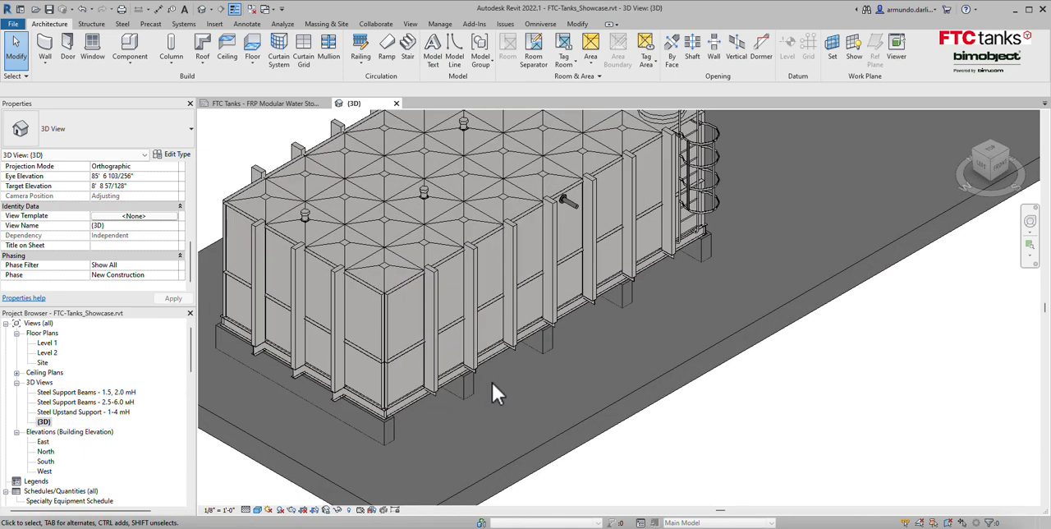
pyautogui.moveTo(524, 425); pyautogui.dragTo(570, 494, button='middle')
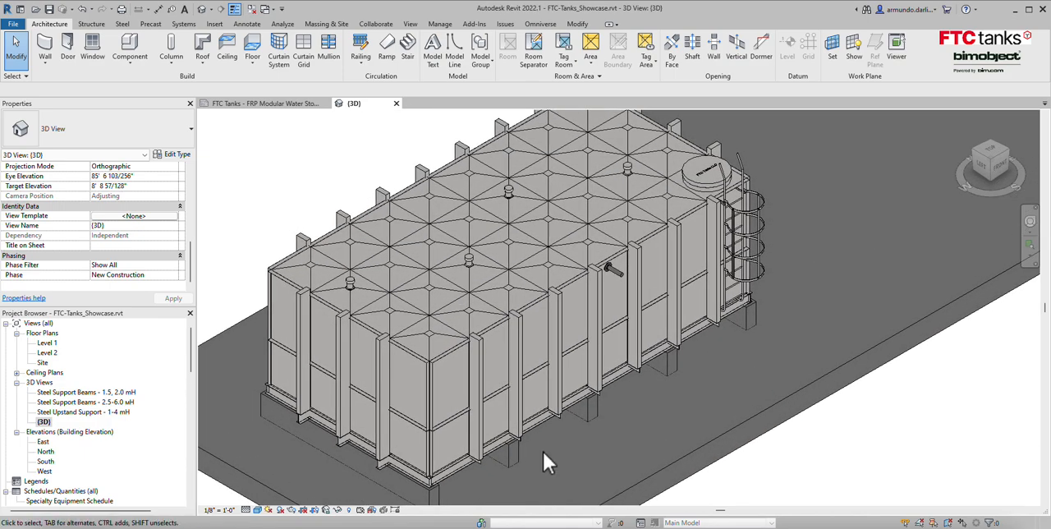
pyautogui.click(479, 359)
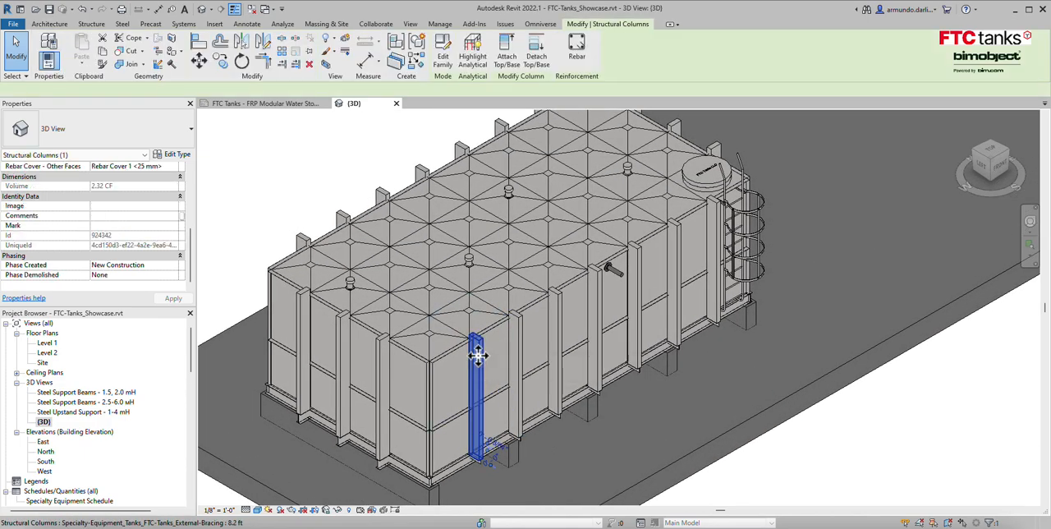
pyautogui.click(191, 131)
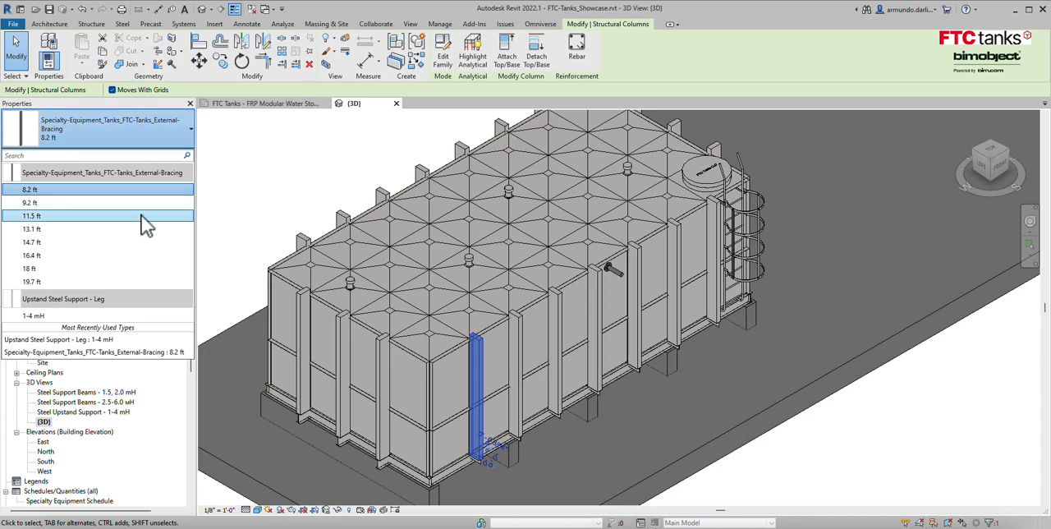
pyautogui.click(580, 354)
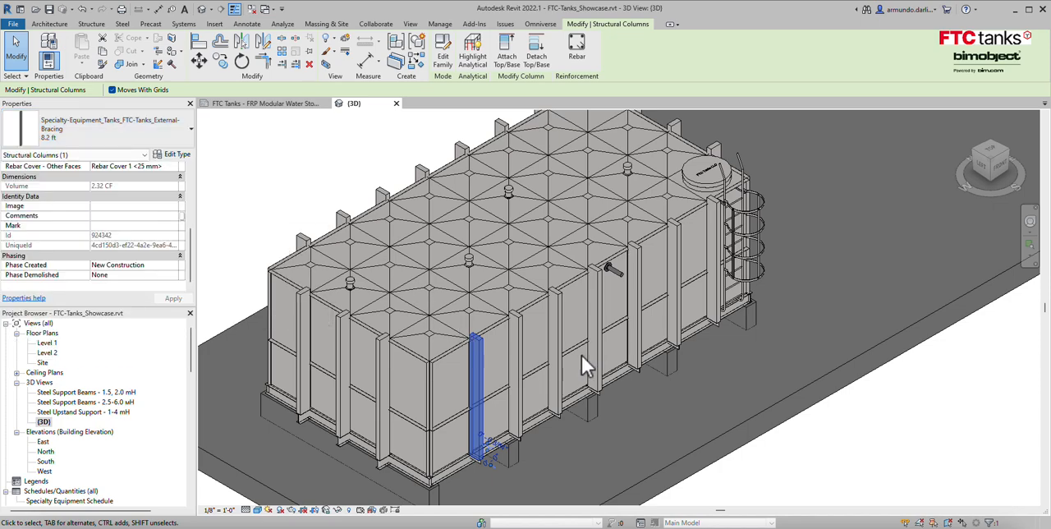
pyautogui.click(689, 409)
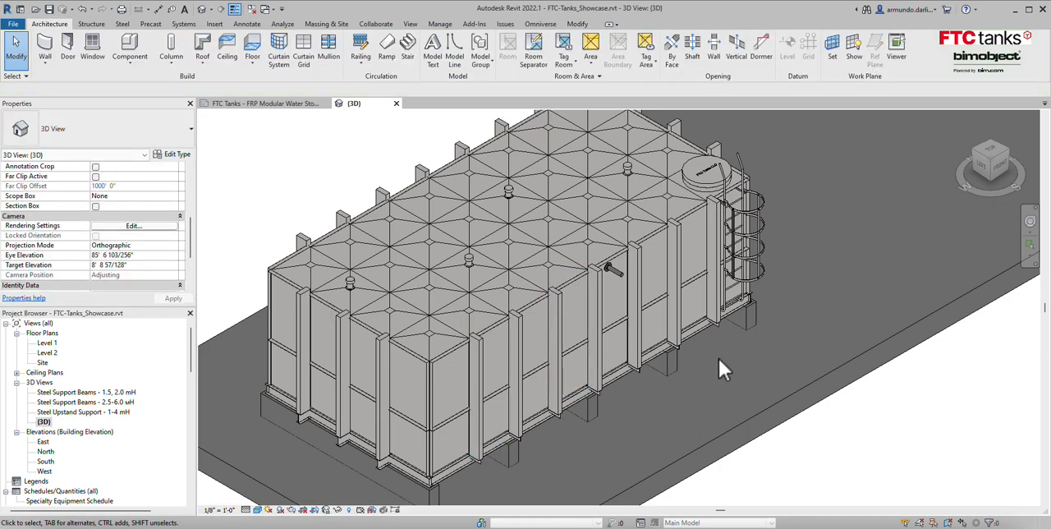
# Turn off the Safety Cage option for the 8.2 ft tank ladder and apply the change.
pyautogui.moveTo(804, 261); pyautogui.dragTo(714, 348, button='middle')
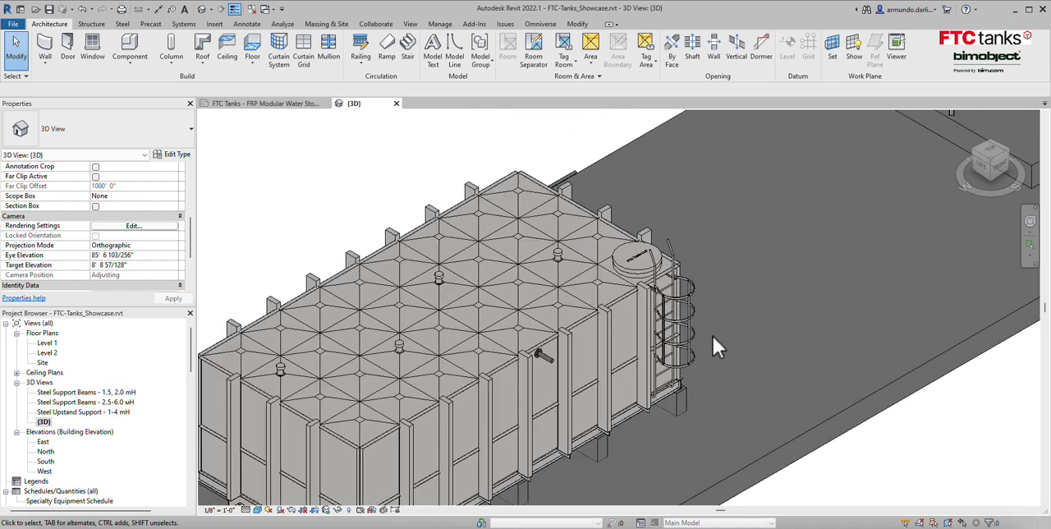
pyautogui.click(678, 310)
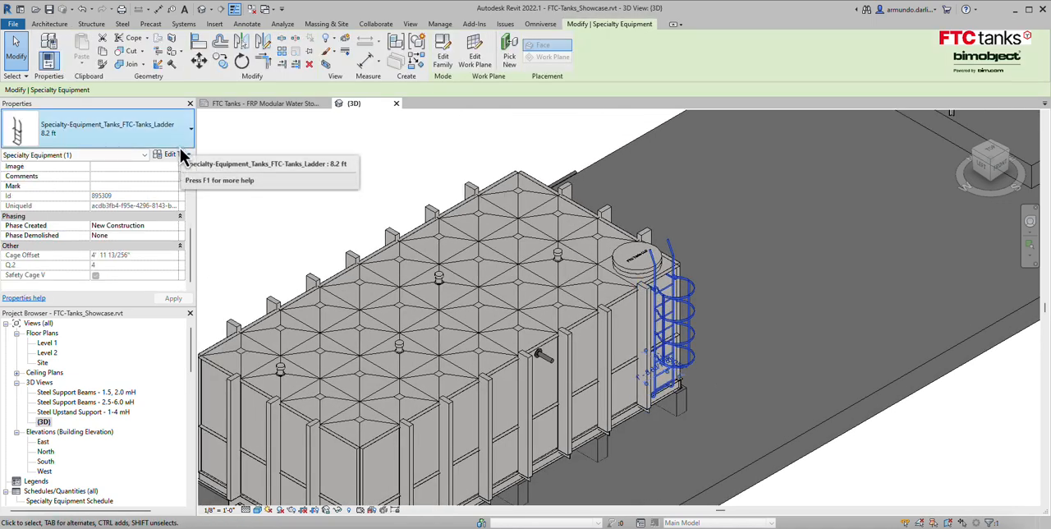
pyautogui.scroll(3, 98, 230)
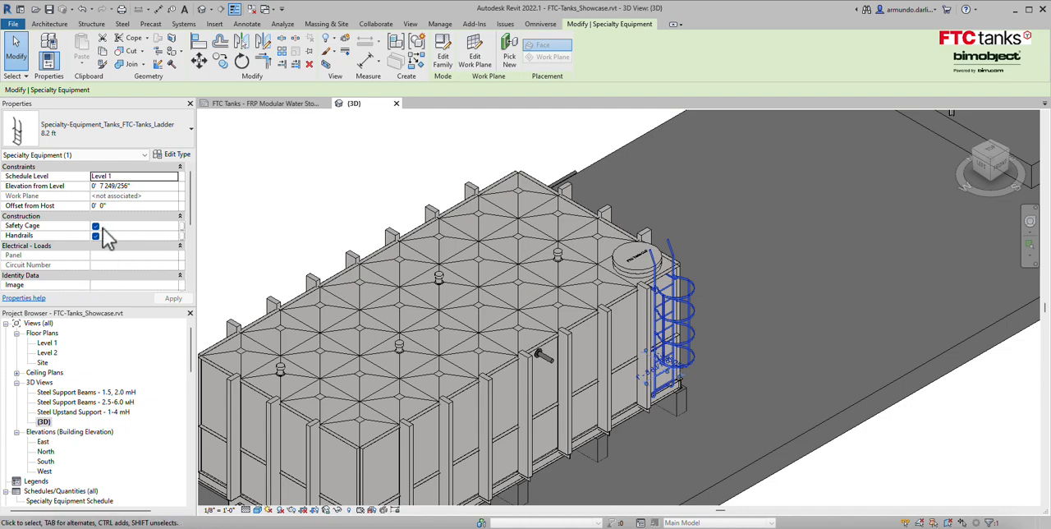
pyautogui.click(96, 226)
pyautogui.click(170, 299)
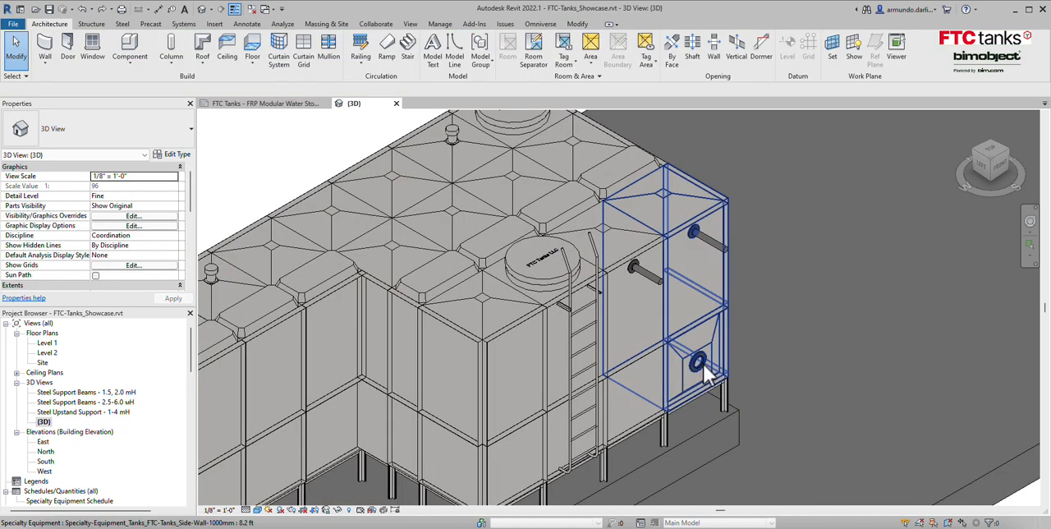
# Draw a short 6 in pipe straight out from the lower flanged connector of the 8.2 ft Side-Wall-1000mm corner tank.
pyautogui.click(728, 380)
pyautogui.rightClick(700, 367)
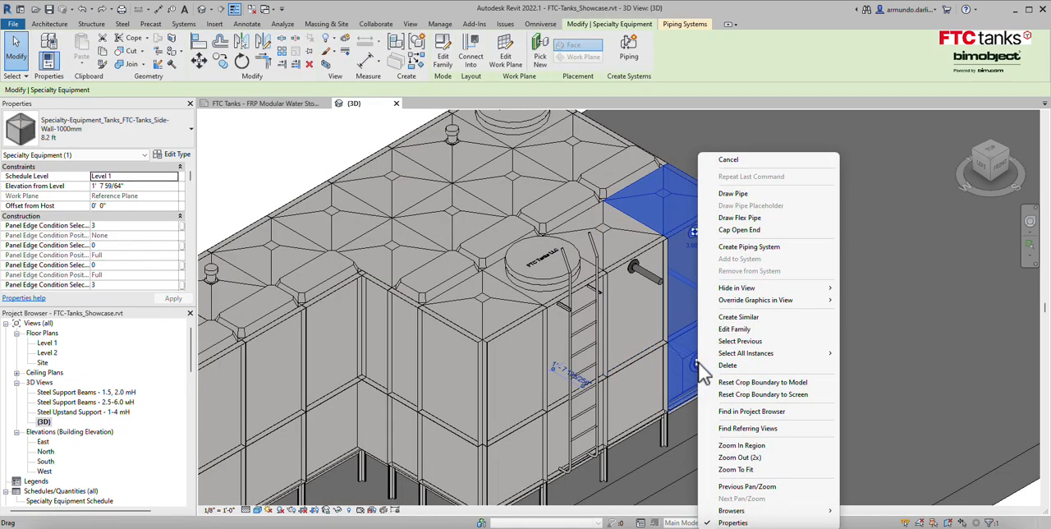
pyautogui.click(764, 193)
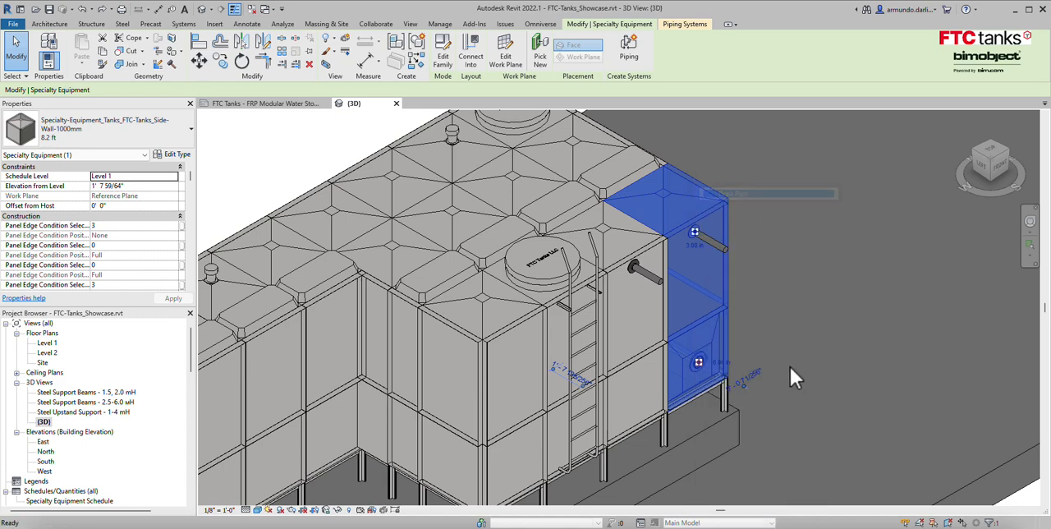
pyautogui.click(746, 388)
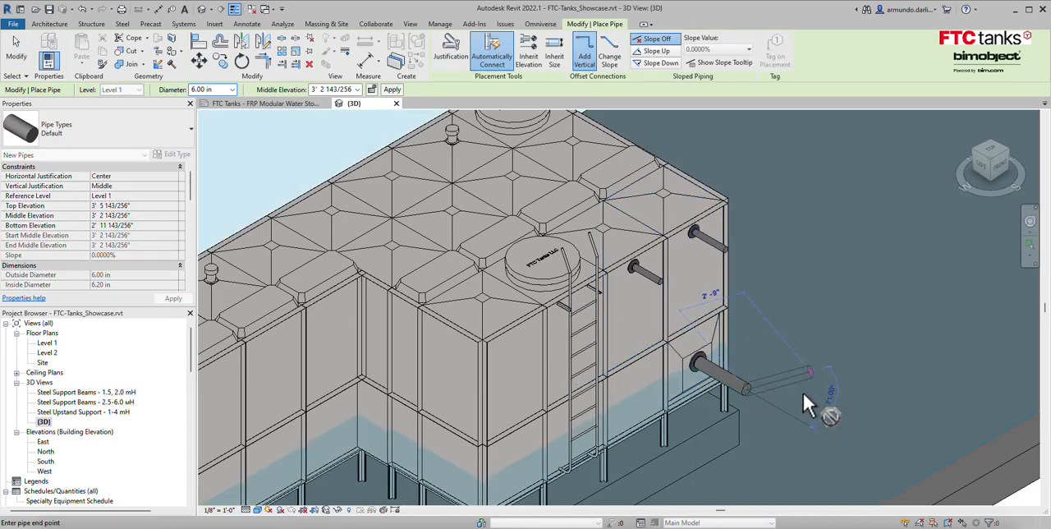
pyautogui.press('Escape')
pyautogui.press('Escape')
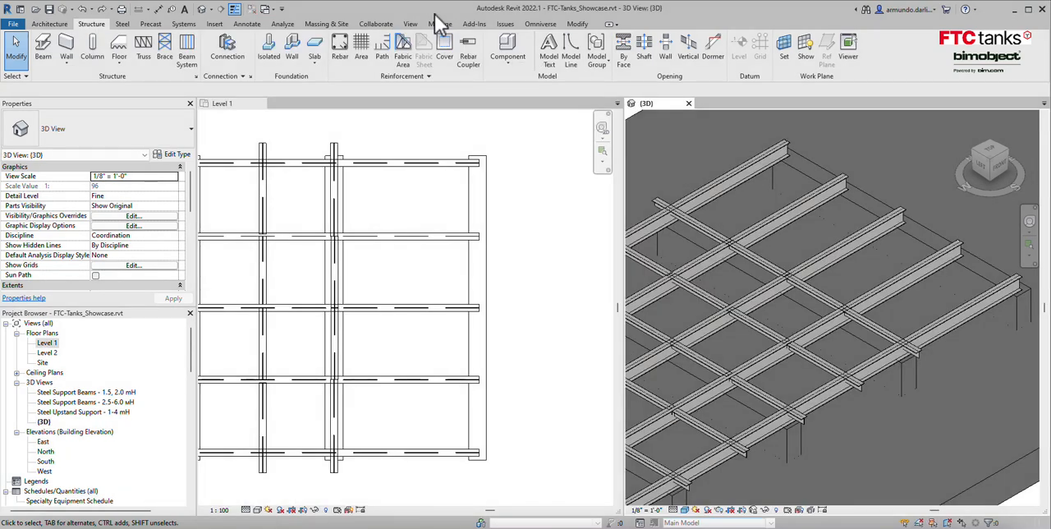
# Place a Steel Skid 200x100 - 1.5-6 mH beam about 14'-6" long on Level 1, along the open end footing of the support grid.
pyautogui.click(43, 49)
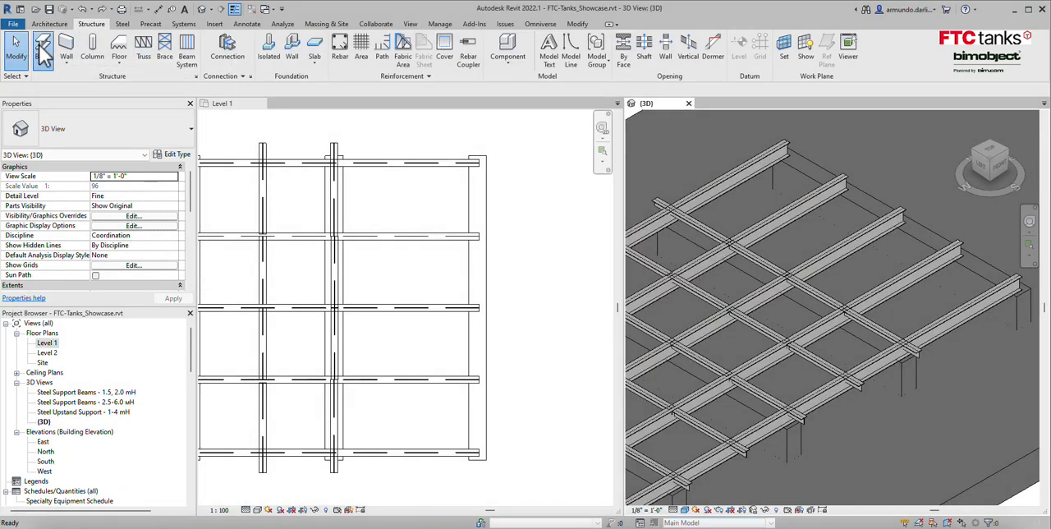
pyautogui.click(191, 131)
pyautogui.click(90, 190)
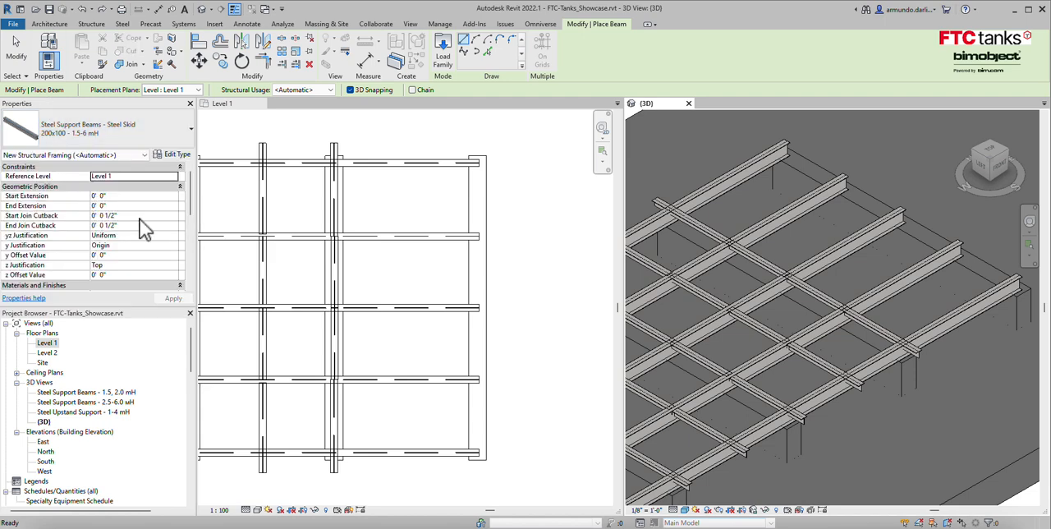
pyautogui.click(481, 450)
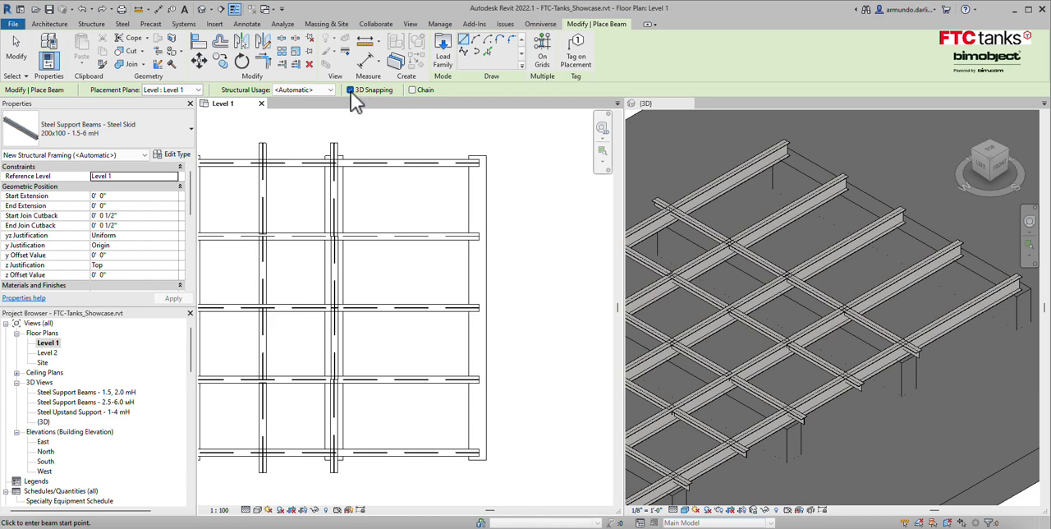
pyautogui.click(478, 462)
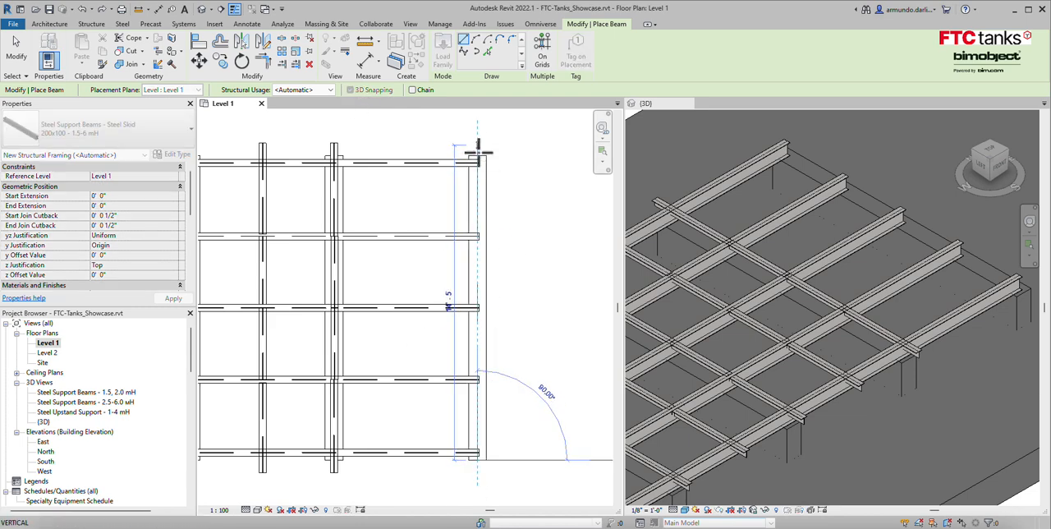
pyautogui.click(478, 150)
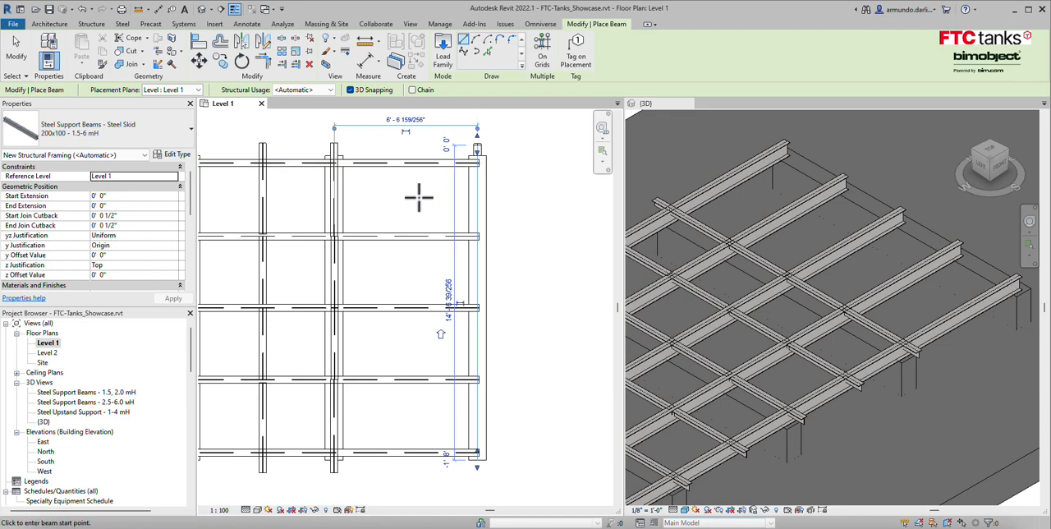
pyautogui.press('Escape')
pyautogui.press('Escape')
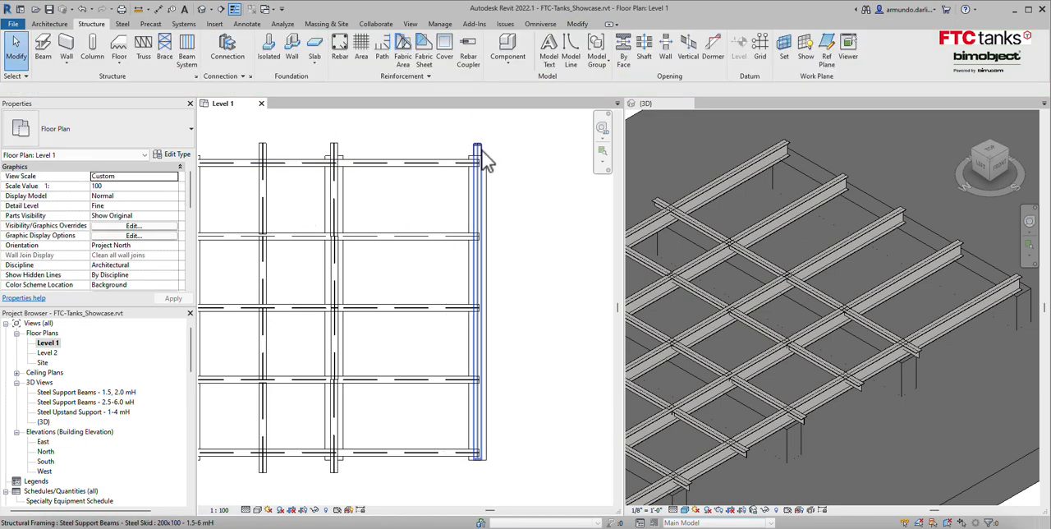
# Set the new end beam's start and end level offsets to 0' 7 7/8" and deselect it.
pyautogui.click(480, 156)
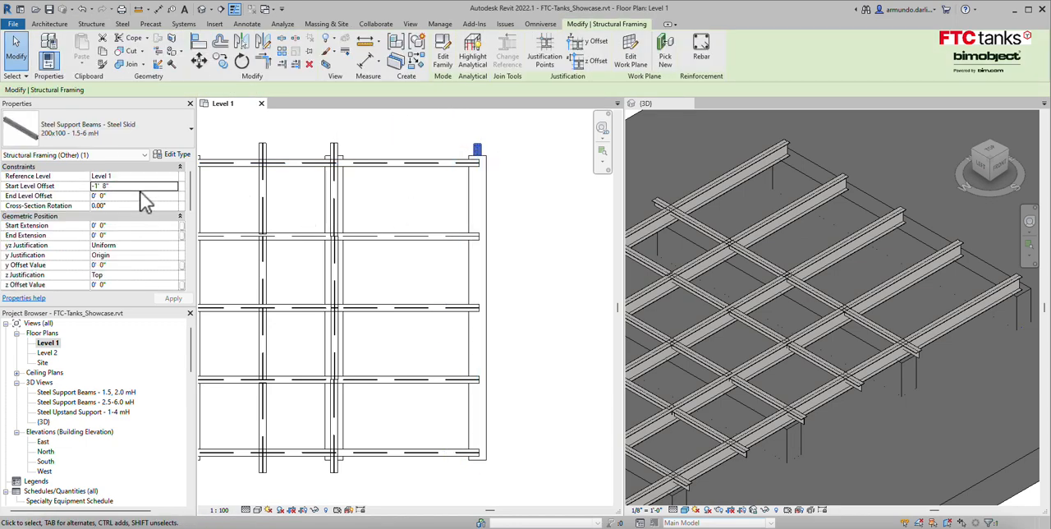
pyautogui.click(144, 188)
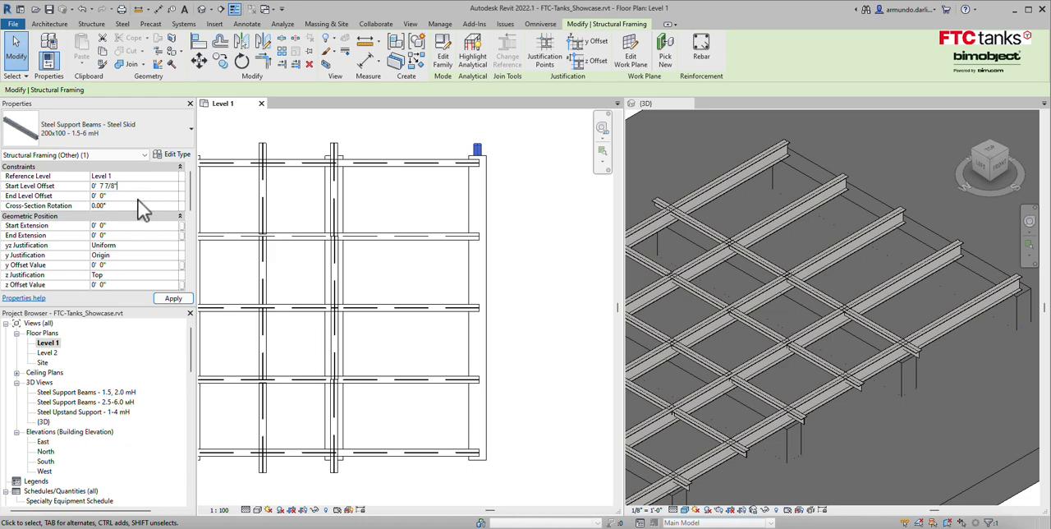
pyautogui.click(139, 197)
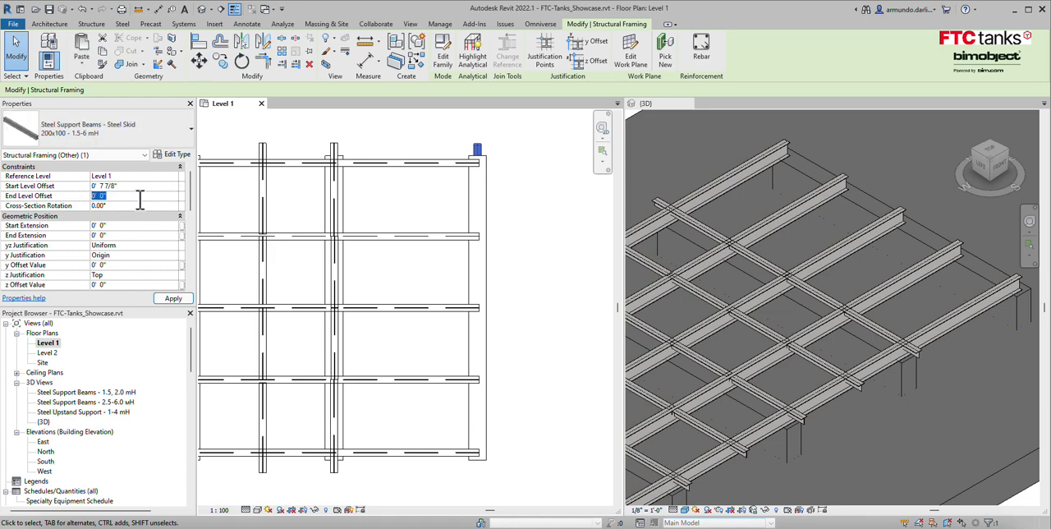
pyautogui.click(173, 299)
pyautogui.click(563, 318)
# Extend the end beam's lower end in plan past the last crossing beam, making it about 15 ft long.
pyautogui.moveTo(484, 471); pyautogui.dragTo(507, 413, button='middle')
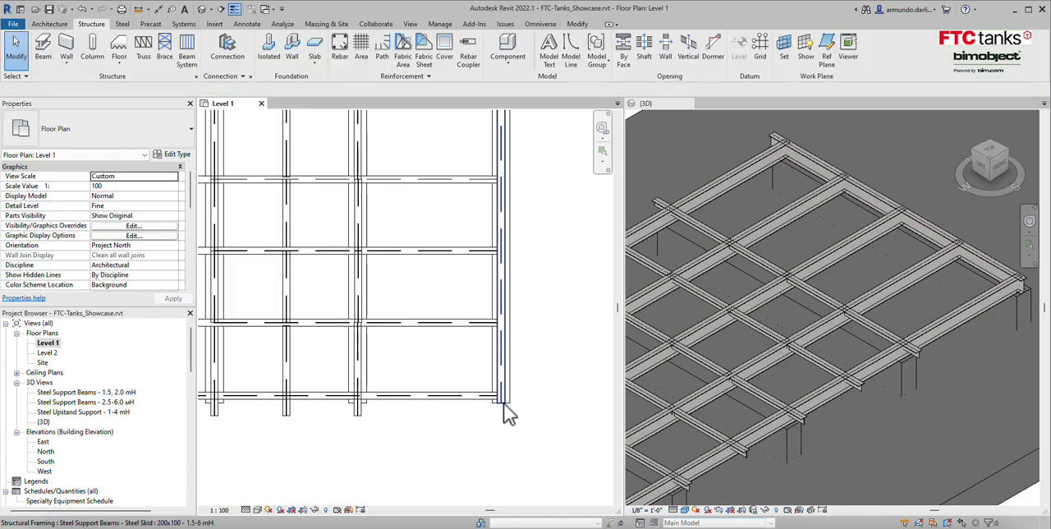
pyautogui.click(503, 407)
pyautogui.moveTo(502, 406); pyautogui.dragTo(501, 415)
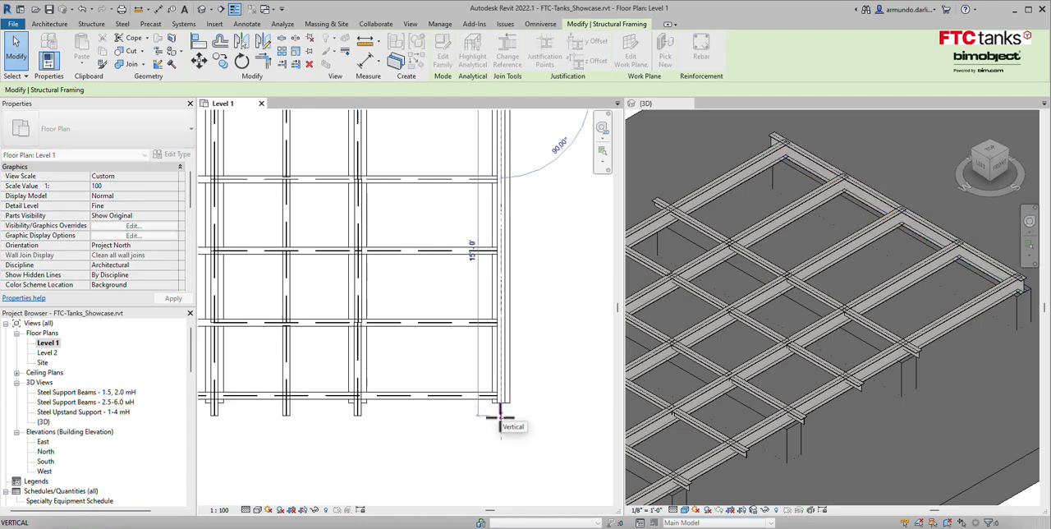
pyautogui.moveTo(507, 422); pyautogui.dragTo(501, 419)
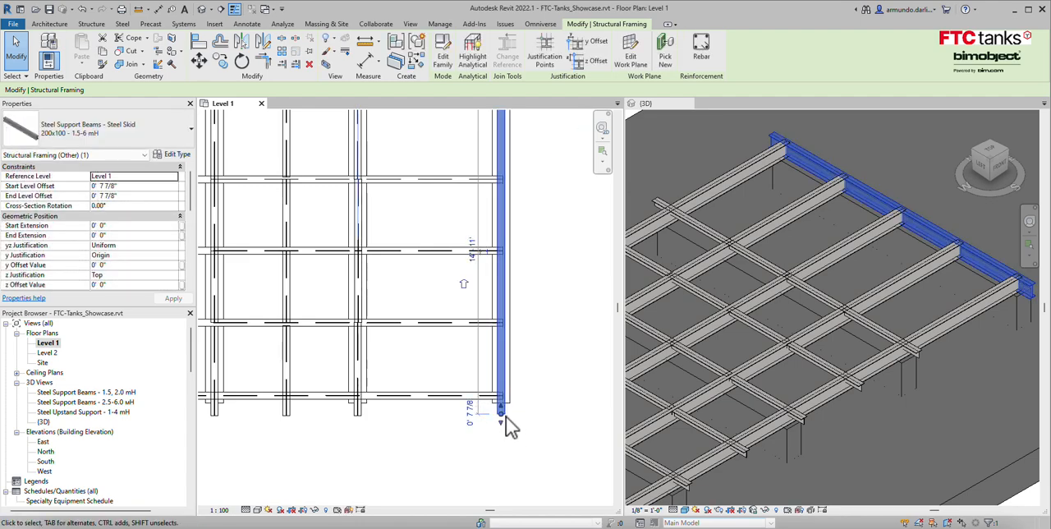
pyautogui.click(519, 433)
# Create a similar Steel Skid-T-Bar 100x100 - 2.5-6 mH beam between the two lowest crossing beams, 3'-3" from the existing T-bar.
pyautogui.scroll(-1, 528, 430)
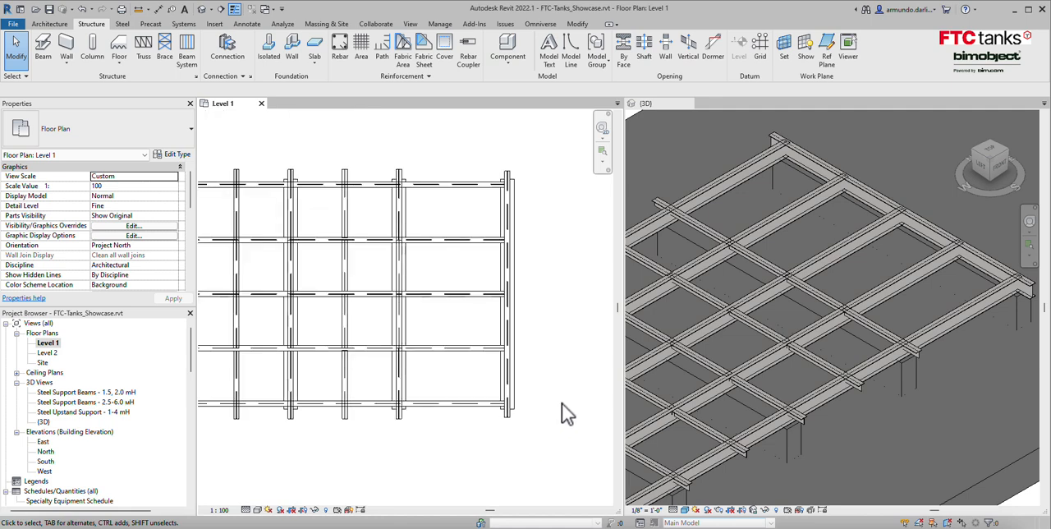
pyautogui.scroll(3, 459, 374)
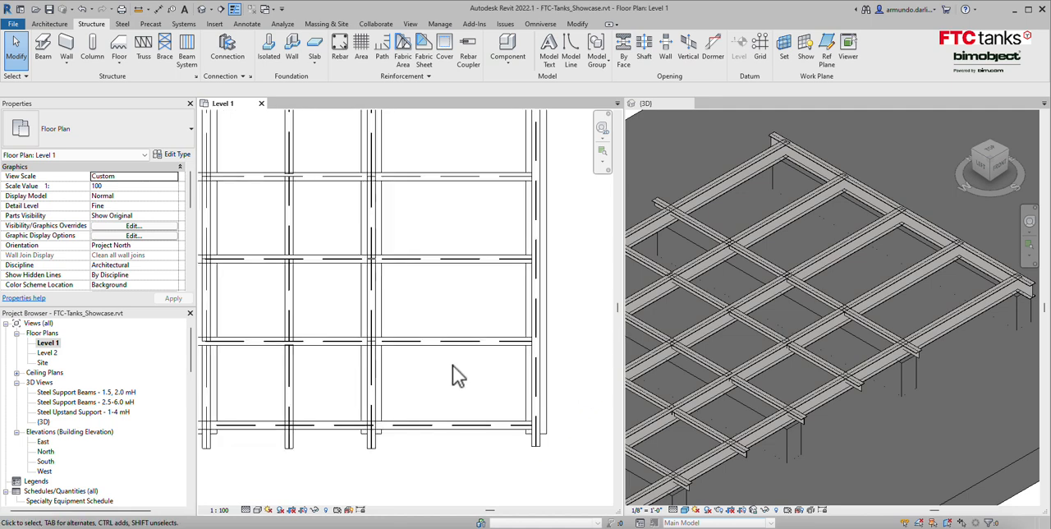
pyautogui.moveTo(446, 414); pyautogui.dragTo(452, 378, button='middle')
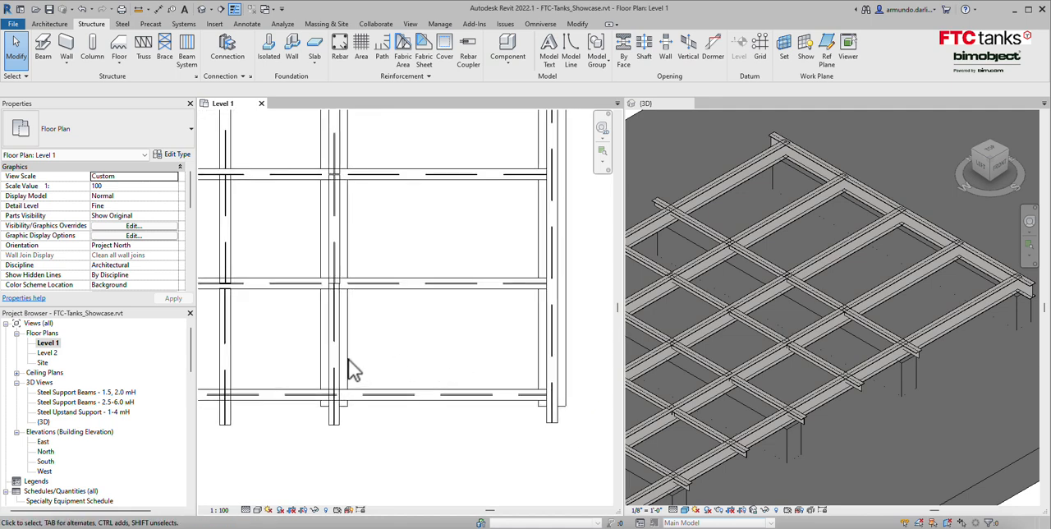
pyautogui.click(340, 359)
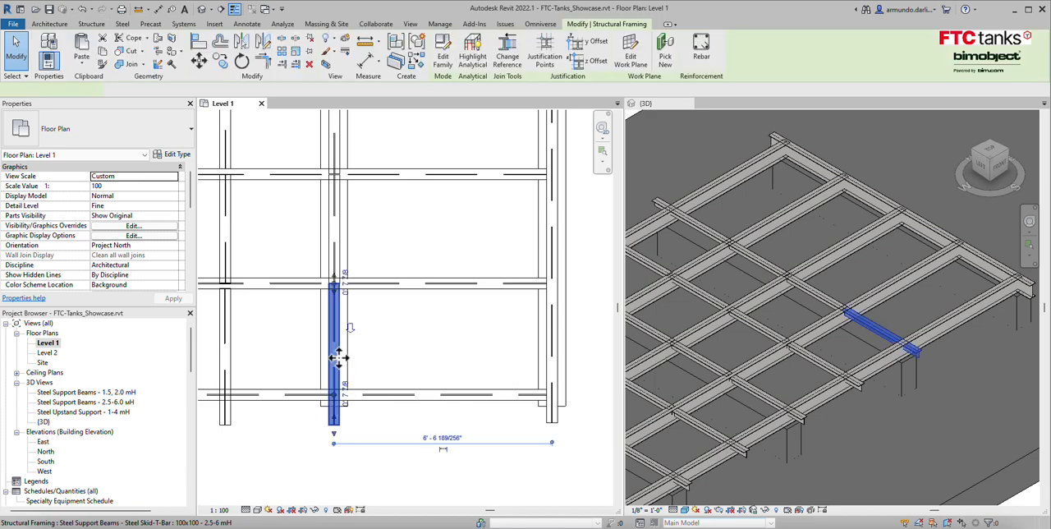
pyautogui.rightClick(340, 359)
pyautogui.click(414, 183)
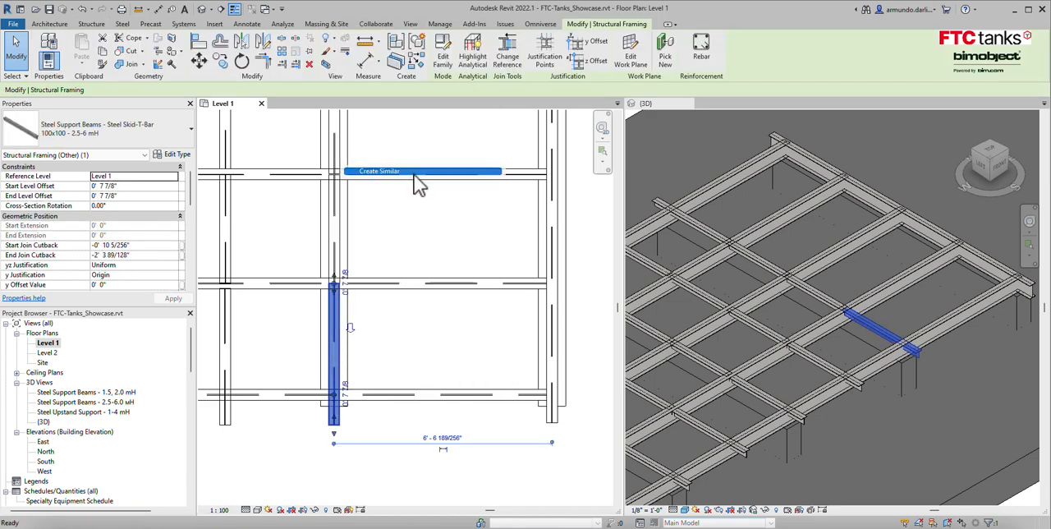
pyautogui.click(442, 396)
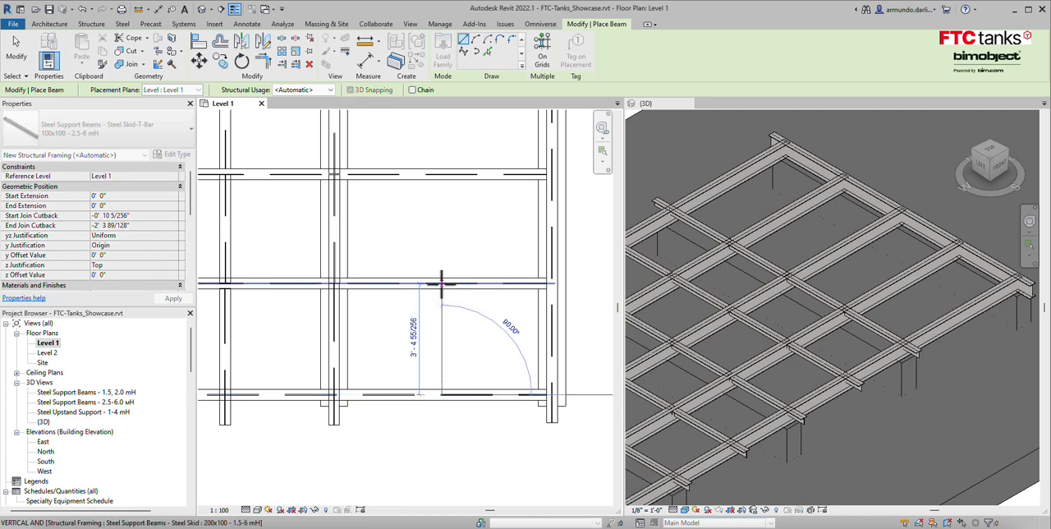
pyautogui.click(453, 302)
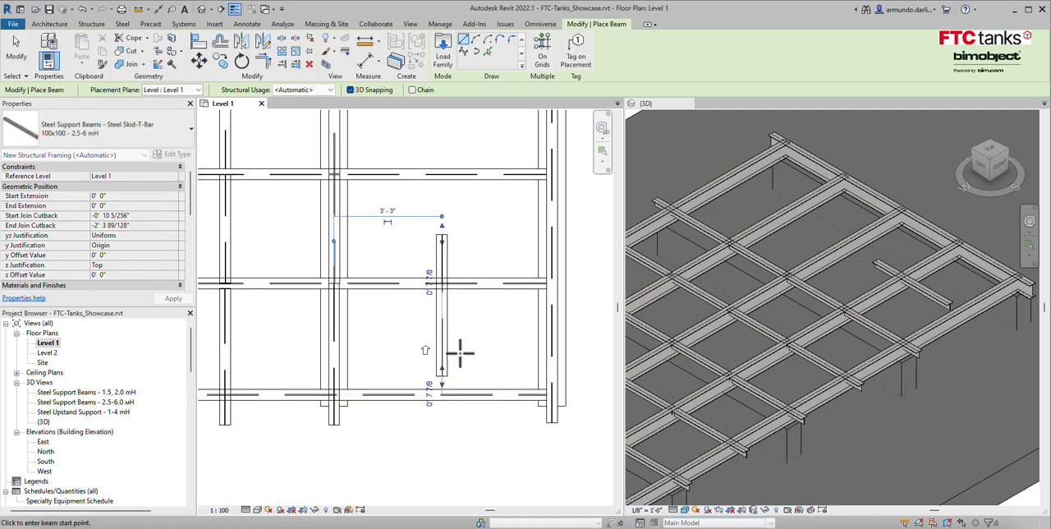
pyautogui.press('Escape')
pyautogui.press('Escape')
# Adjust both ends of the new T-bar in the 3D view so it spans the two outermost crossing beams.
pyautogui.scroll(4, 945, 302)
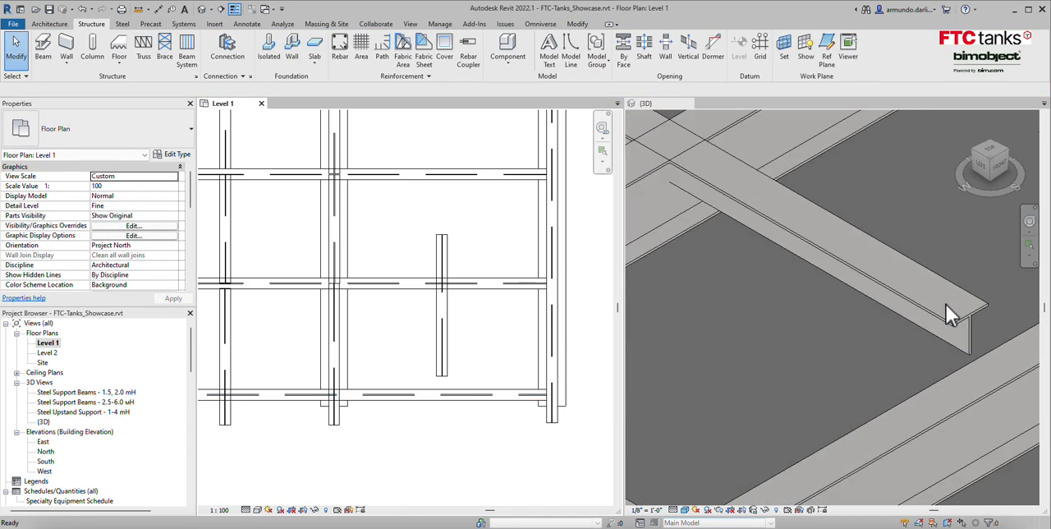
pyautogui.click(924, 278)
pyautogui.scroll(-4, 925, 276)
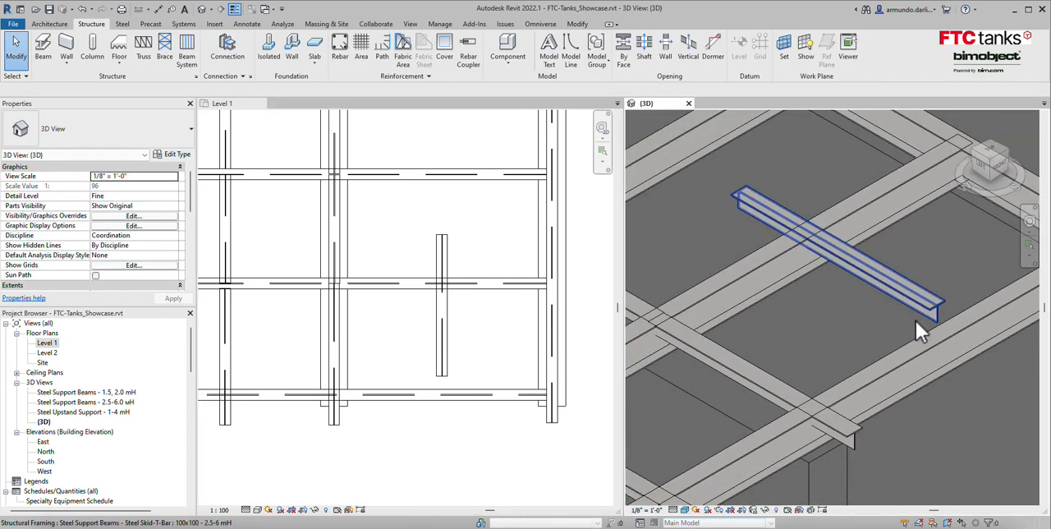
pyautogui.click(935, 314)
pyautogui.moveTo(971, 342); pyautogui.dragTo(999, 349)
pyautogui.moveTo(749, 203); pyautogui.dragTo(816, 235)
pyautogui.press('Escape')
# Place another Steel Skid-T-Bar 100x100 - 2.5-6 mH beam in the adjacent bay, in line with the first added T-bar.
pyautogui.scroll(2, 388, 247)
pyautogui.moveTo(388, 247); pyautogui.dragTo(375, 292, button='middle')
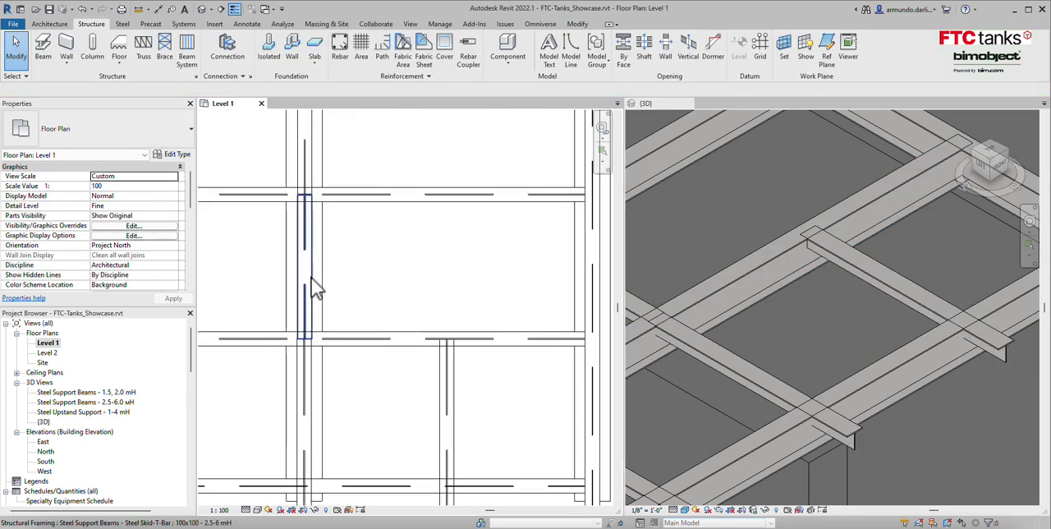
pyautogui.click(43, 49)
pyautogui.click(185, 134)
pyautogui.click(110, 223)
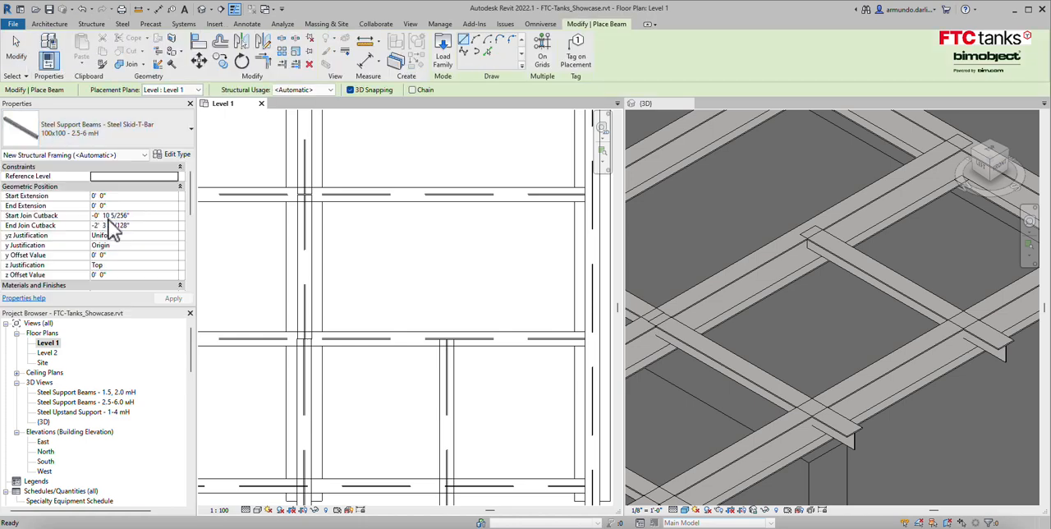
pyautogui.click(444, 338)
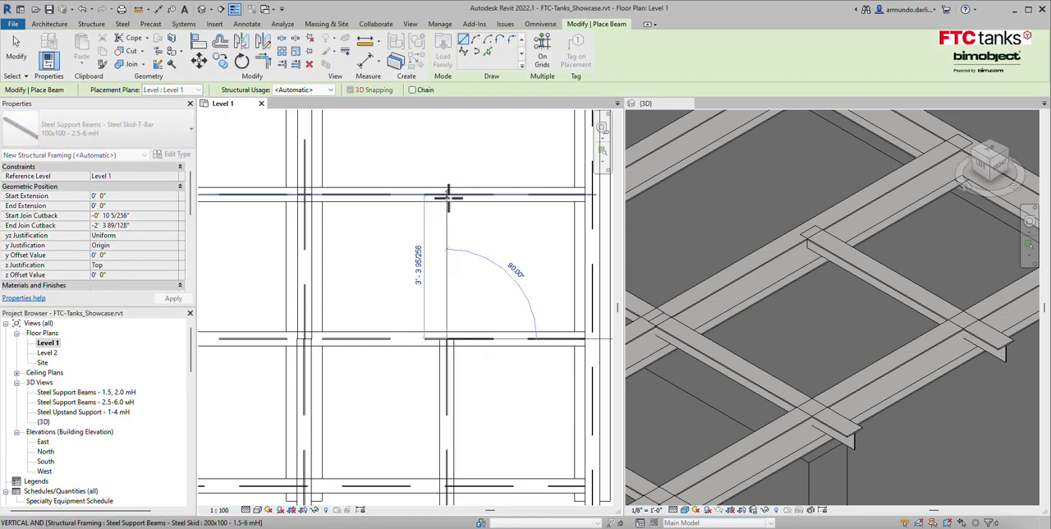
pyautogui.click(446, 195)
pyautogui.press('Escape')
pyautogui.press('Escape')
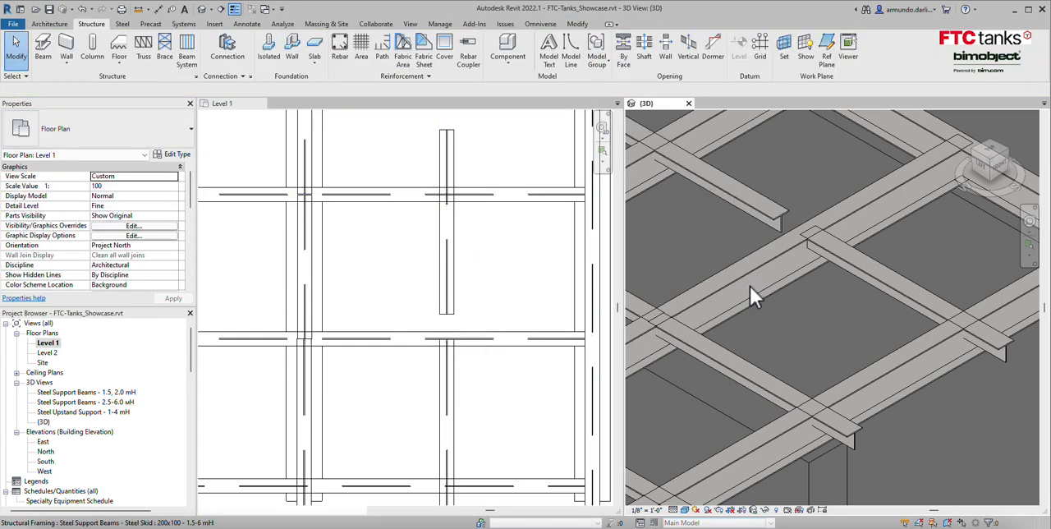
# Adjust both ends of the second T-bar in the 3D view to meet the first T-bar and the next crossing beam.
pyautogui.scroll(3, 816, 302)
pyautogui.click(816, 301)
pyautogui.moveTo(815, 301); pyautogui.dragTo(833, 307)
pyautogui.moveTo(754, 301); pyautogui.dragTo(843, 353, button='middle')
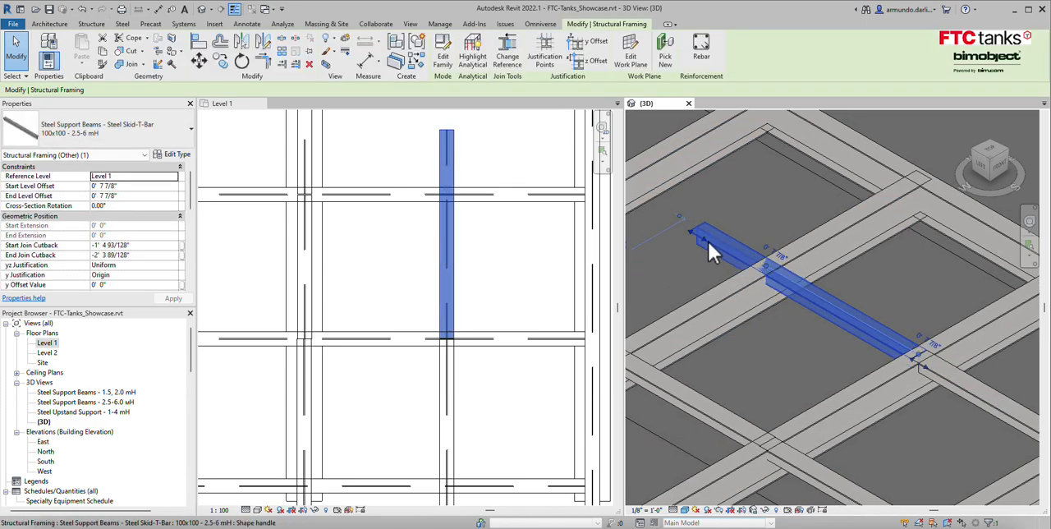
pyautogui.moveTo(708, 246); pyautogui.dragTo(772, 273)
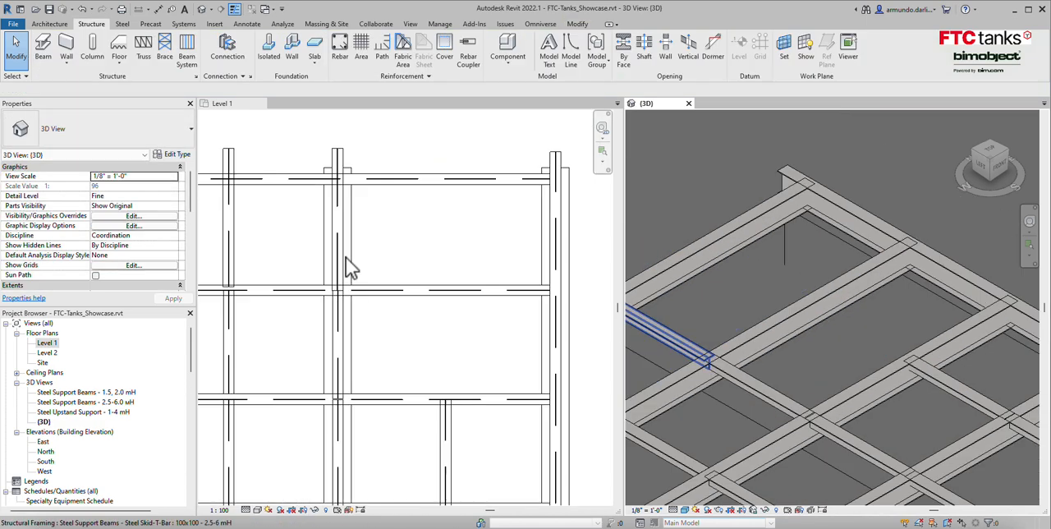
pyautogui.click(345, 258)
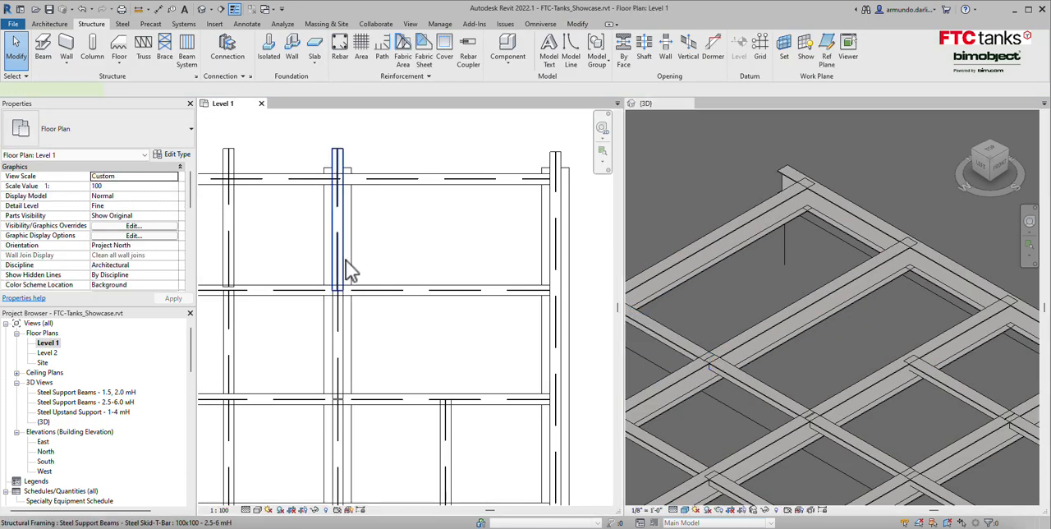
# Copy the two in-line T-bars together into the adjacent bays, aligned with the existing T-bar in the neighbouring row.
pyautogui.click(346, 259)
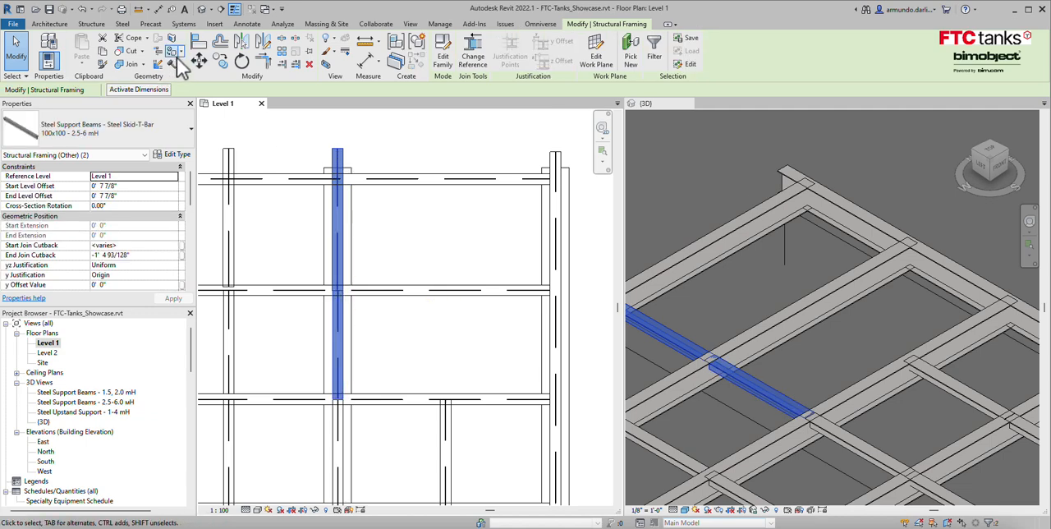
pyautogui.click(220, 62)
pyautogui.click(337, 401)
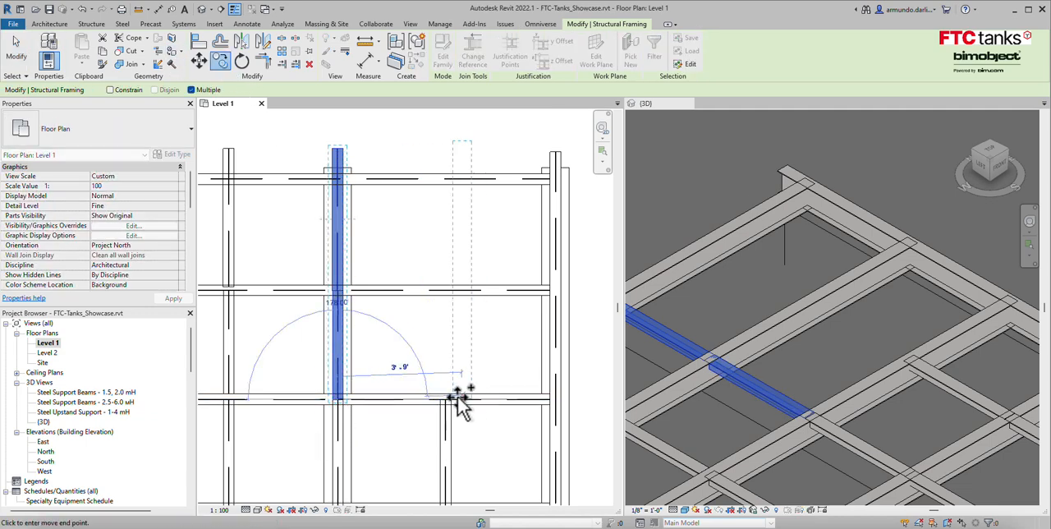
pyautogui.click(446, 401)
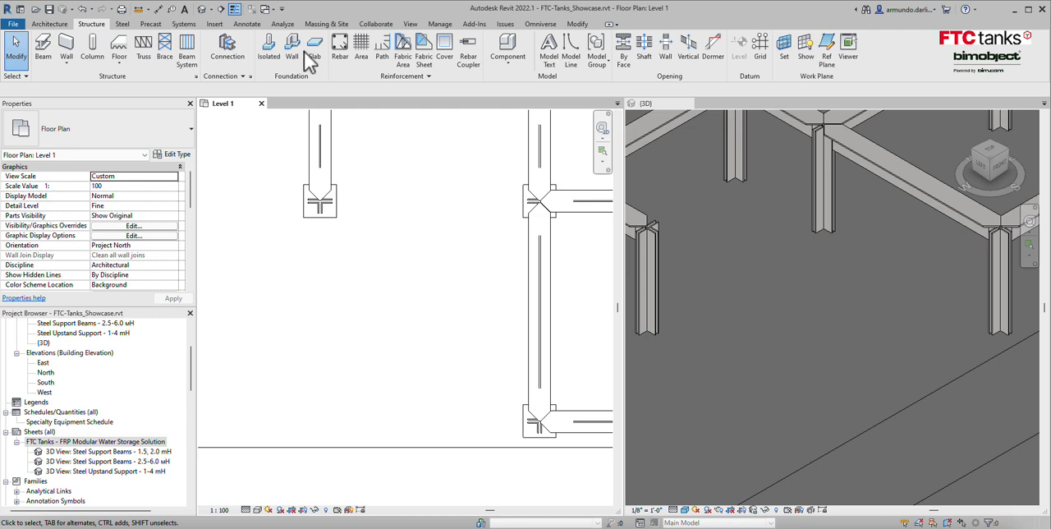
# Place an Upstand Steel Support - Leg 1-4 mH column at the empty outer corner, aligned with the two neighbouring legs.
pyautogui.click(93, 50)
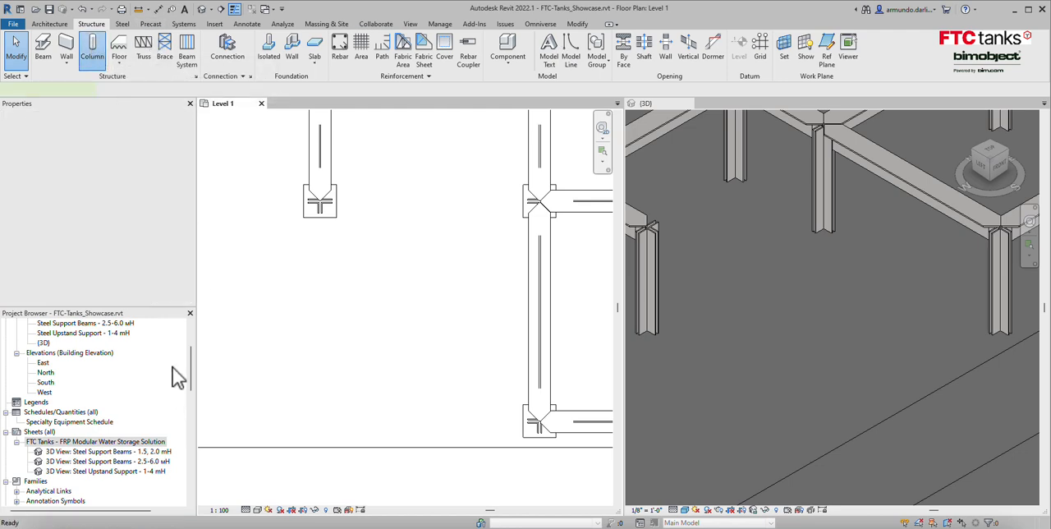
pyautogui.click(172, 134)
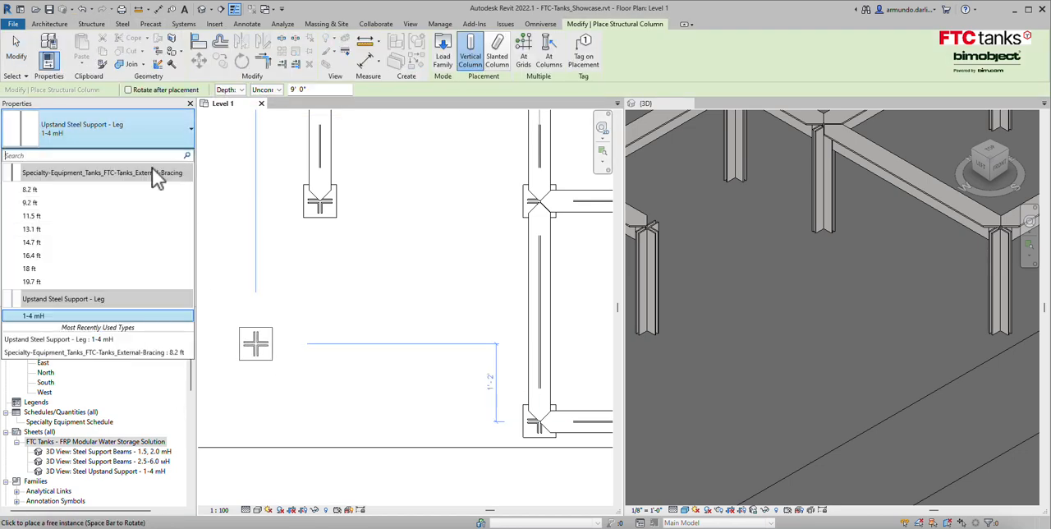
pyautogui.click(51, 318)
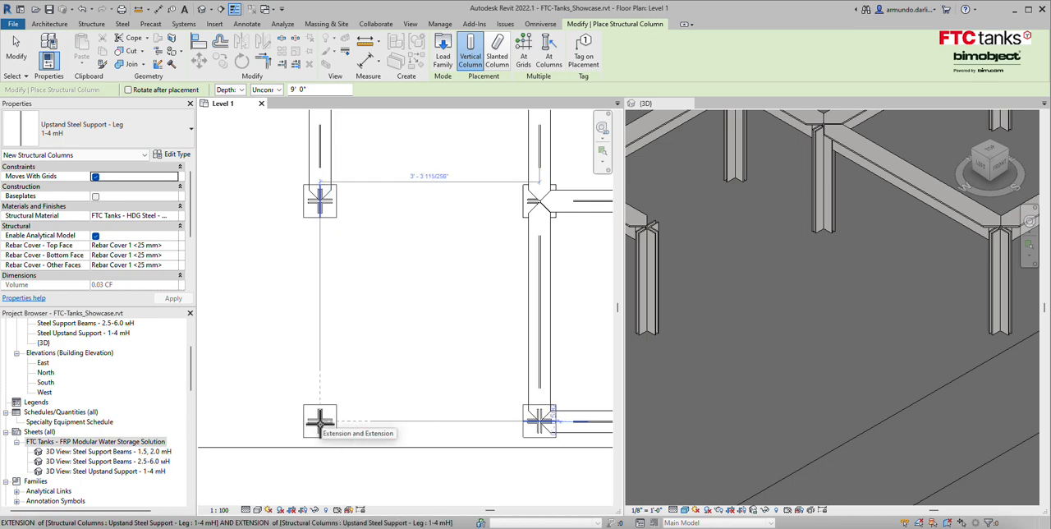
pyautogui.click(320, 422)
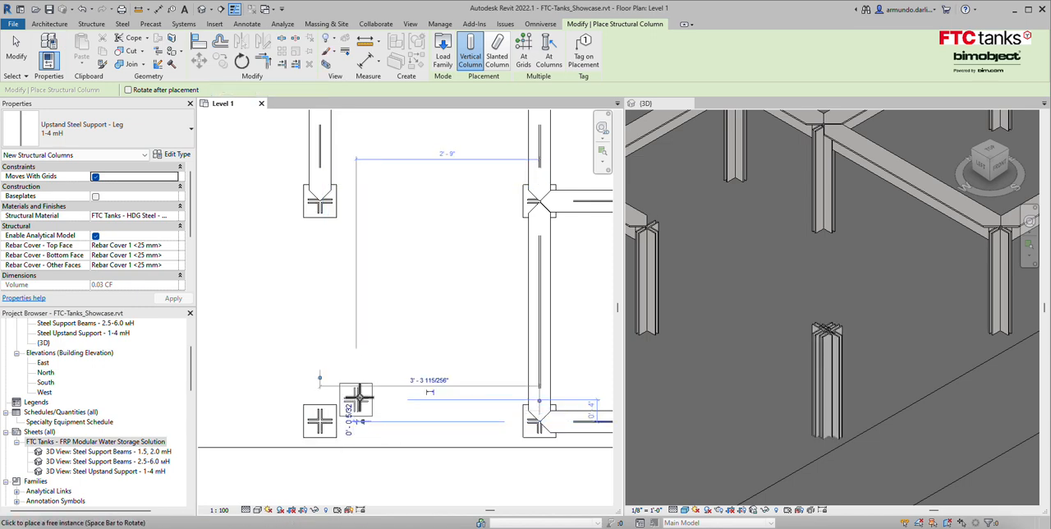
pyautogui.press('Escape')
pyautogui.press('Escape')
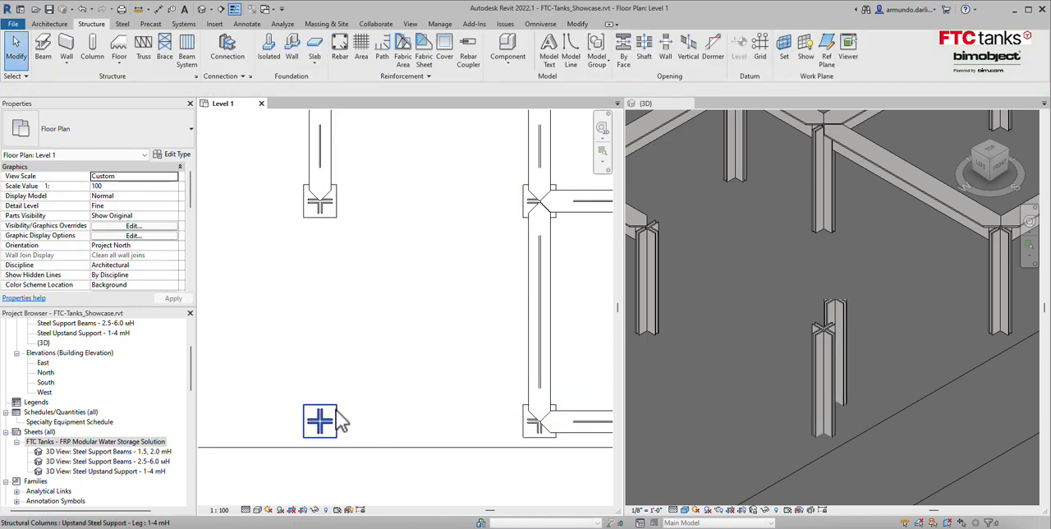
# Draw a Steel Upstand Support - Arm 1-4 mH beam between the two existing legs on the inner side of the open bay.
pyautogui.click(48, 55)
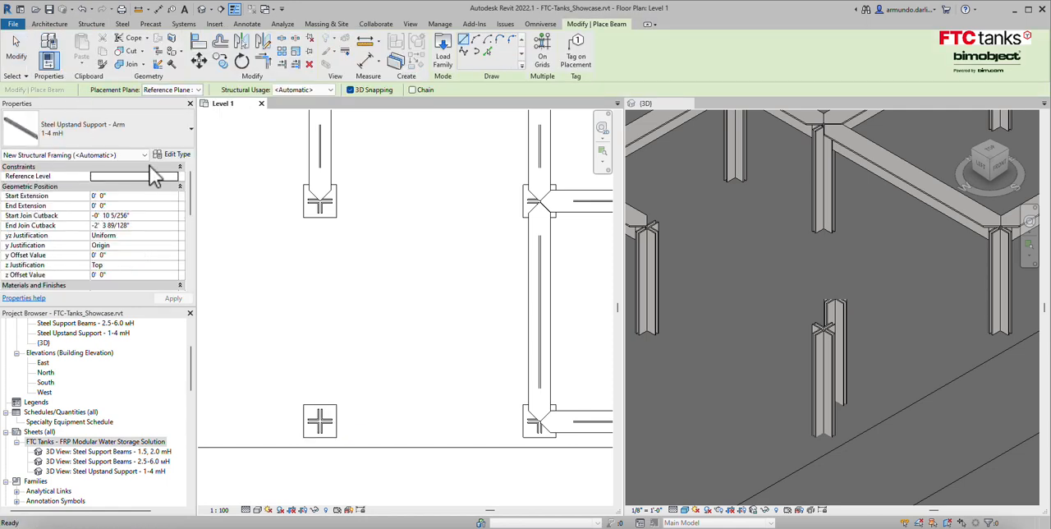
pyautogui.click(183, 140)
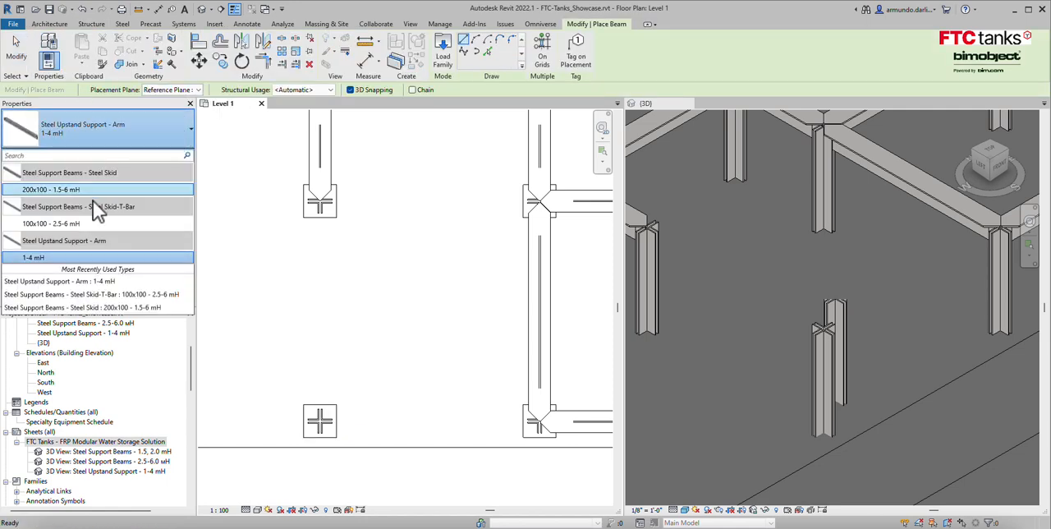
pyautogui.click(98, 259)
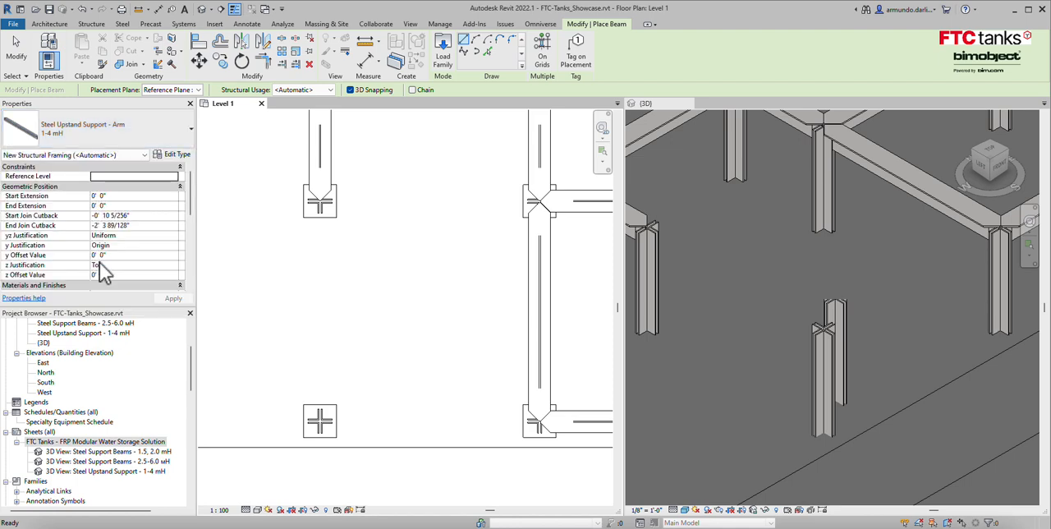
pyautogui.click(539, 201)
pyautogui.click(319, 202)
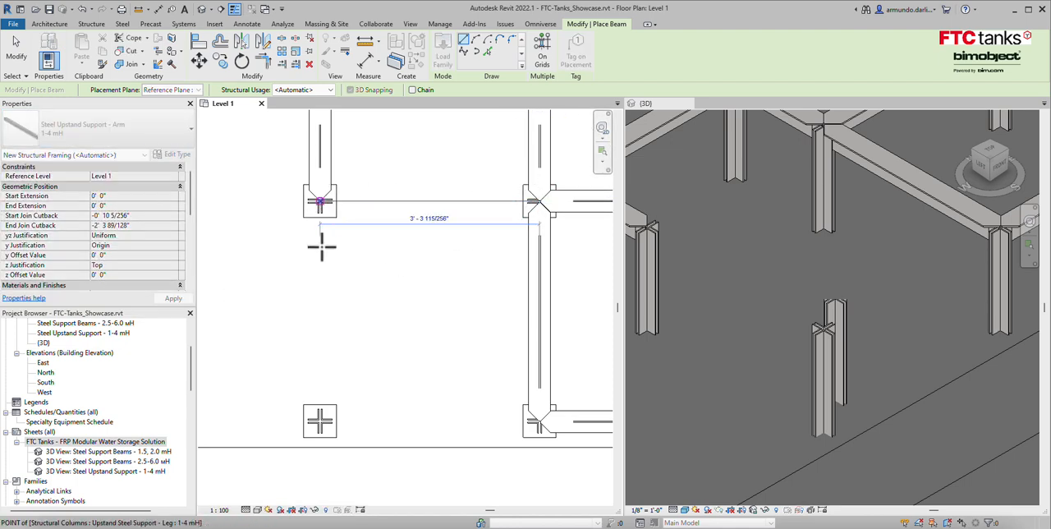
# Add two more support arms connecting the new corner leg to its two neighbouring legs, closing the square bay.
pyautogui.click(319, 201)
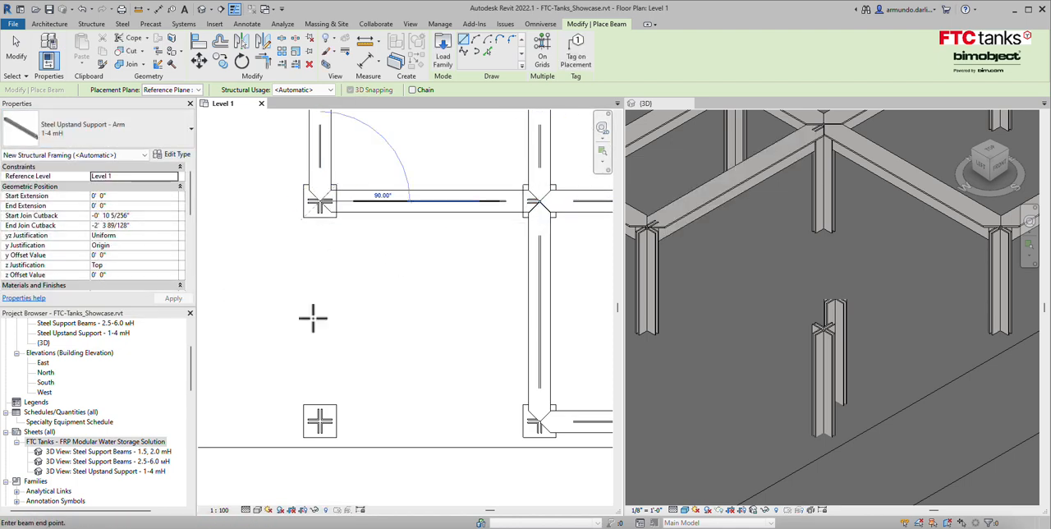
pyautogui.click(319, 420)
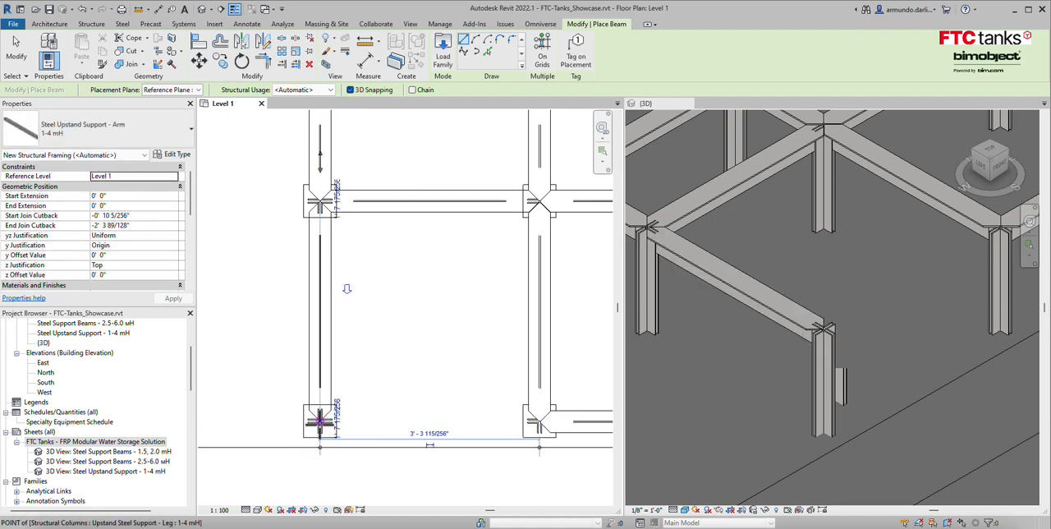
pyautogui.click(319, 421)
pyautogui.click(540, 421)
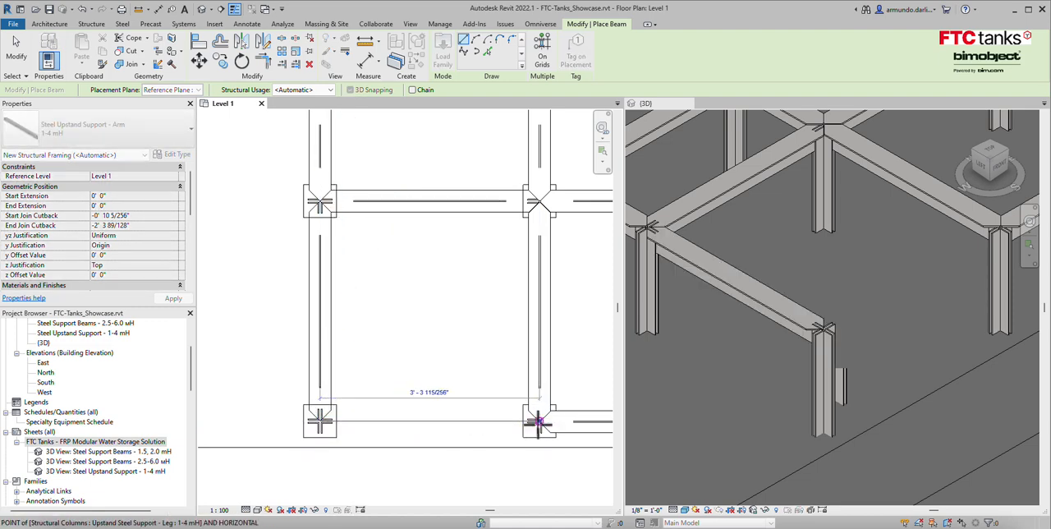
pyautogui.press('Escape')
pyautogui.press('Escape')
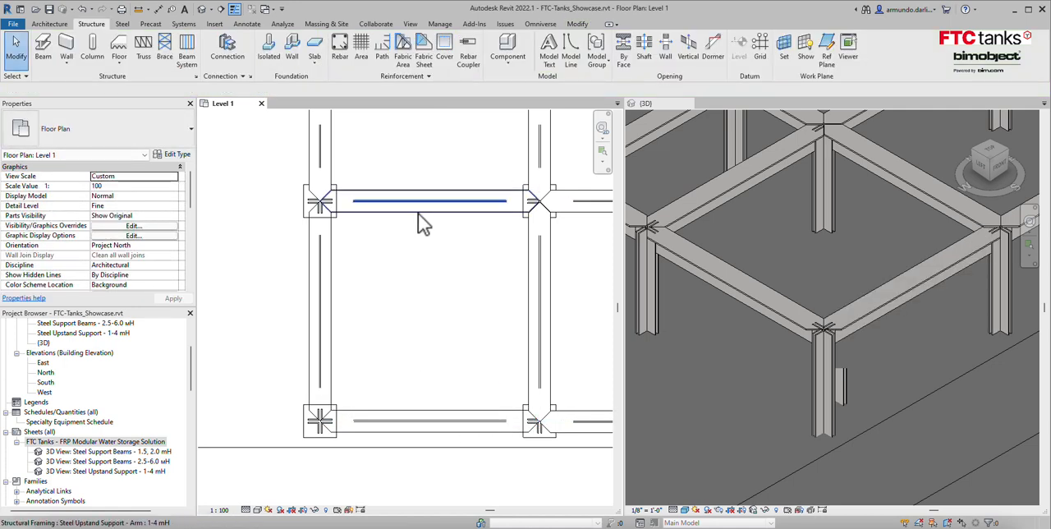
# Assign the three new support arms to the reference plane Steel Upstand Support For 1 to 4 mH.
pyautogui.click(389, 233)
pyautogui.keyDown('ctrl'); pyautogui.click(328, 282); pyautogui.keyUp('ctrl')
pyautogui.keyDown('ctrl'); pyautogui.click(439, 418); pyautogui.keyUp('ctrl')
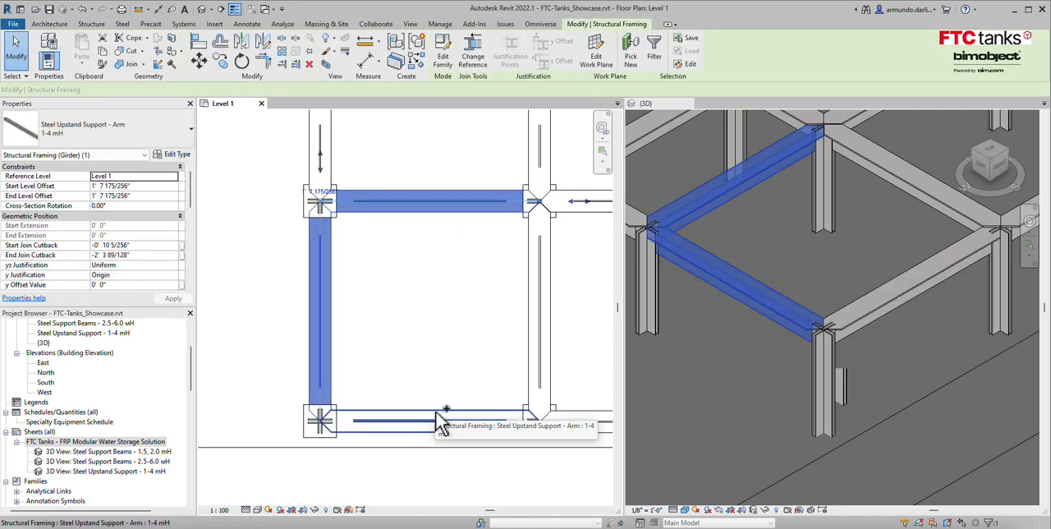
pyautogui.click(598, 55)
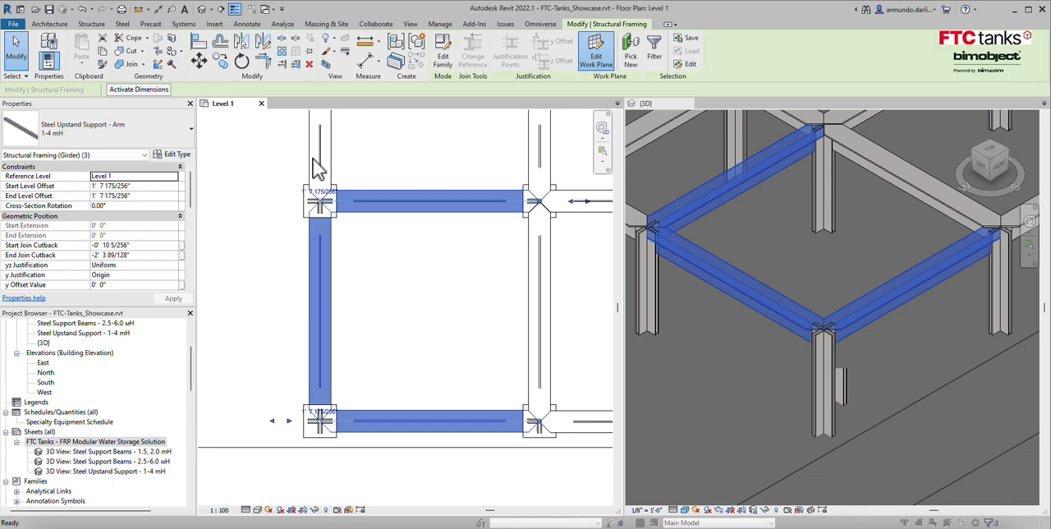
pyautogui.click(530, 272)
pyautogui.click(530, 303)
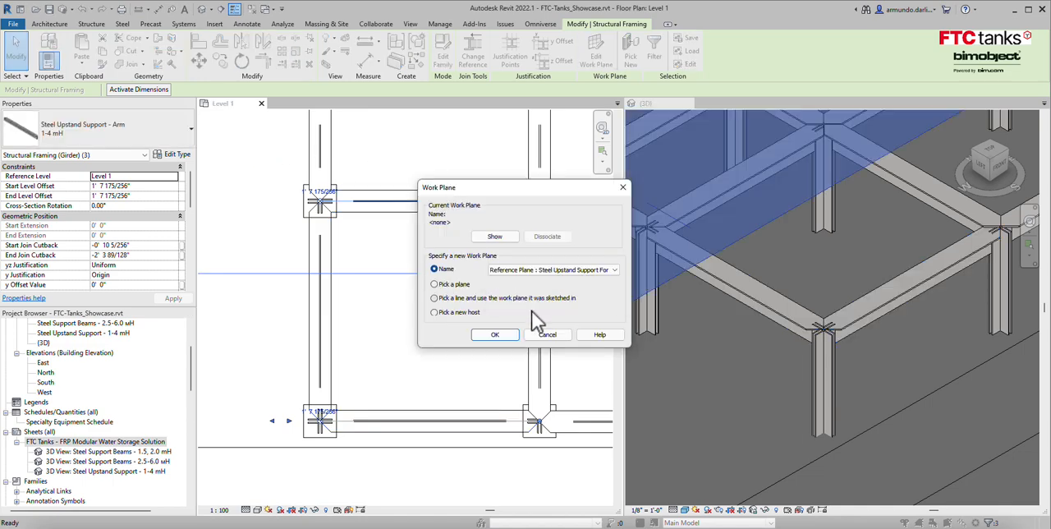
pyautogui.click(507, 338)
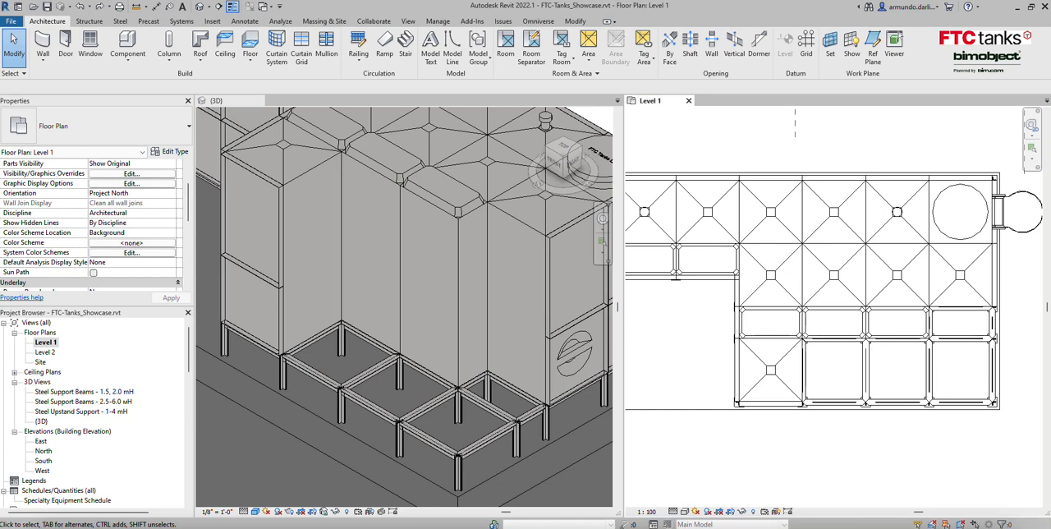
# Start placing the FTC-Tanks Side-Wall-1000mm component, 8.2 ft type, on the reference plane Steel Upstand Support For 1 to 4 mH.
pyautogui.click(135, 42)
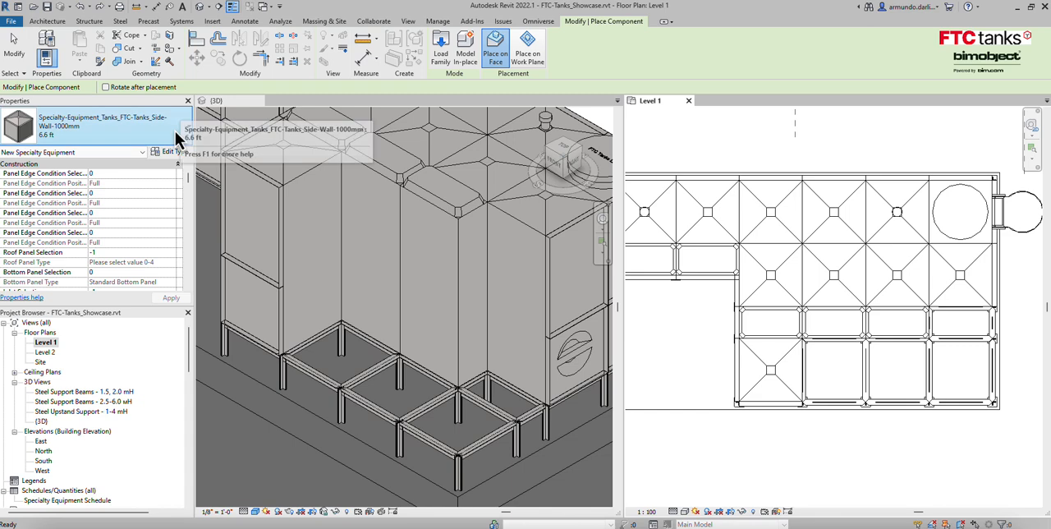
pyautogui.click(187, 126)
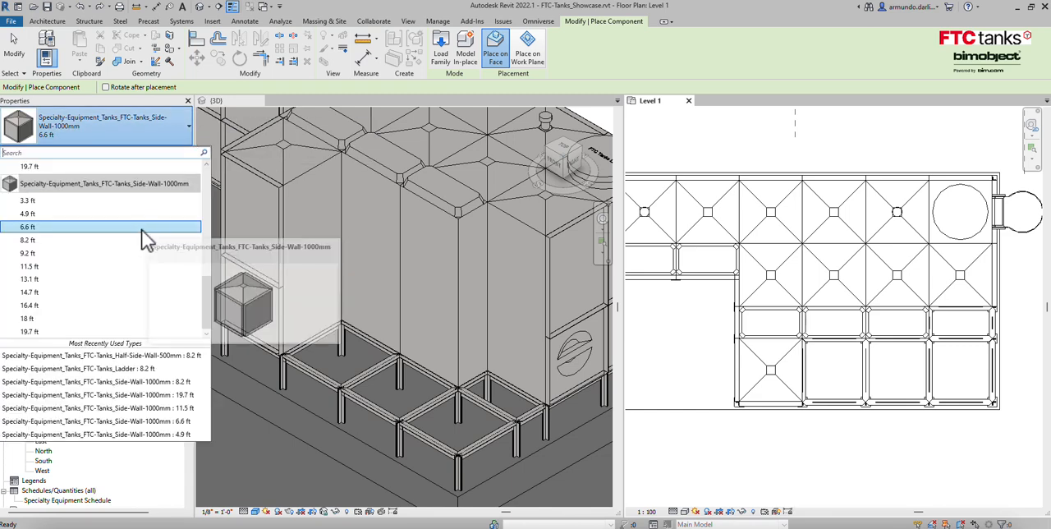
pyautogui.click(62, 229)
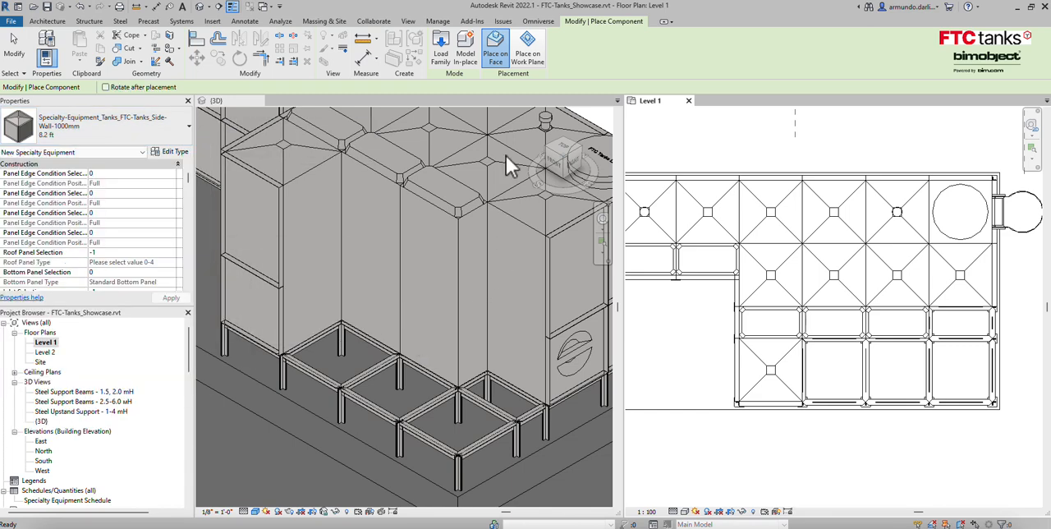
pyautogui.click(537, 50)
pyautogui.click(306, 87)
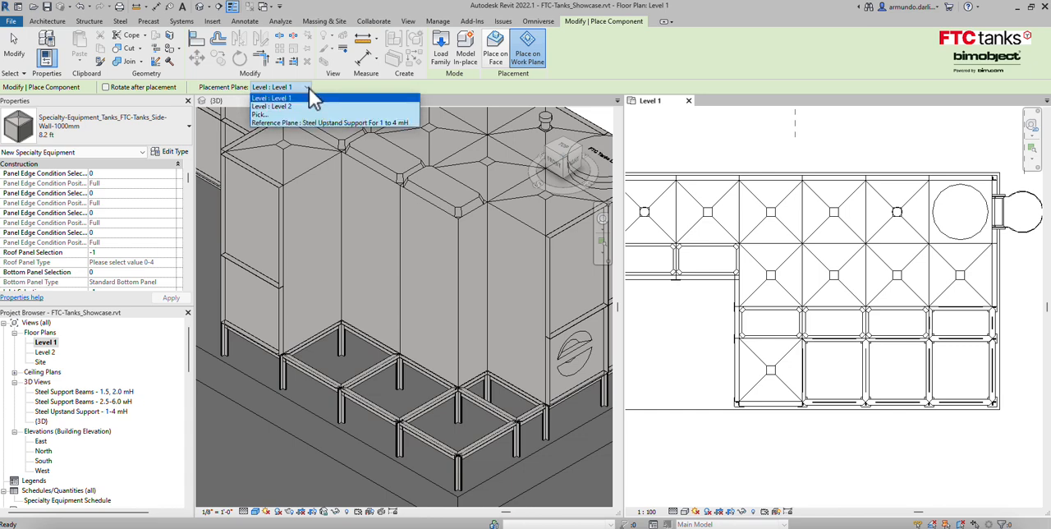
pyautogui.click(286, 124)
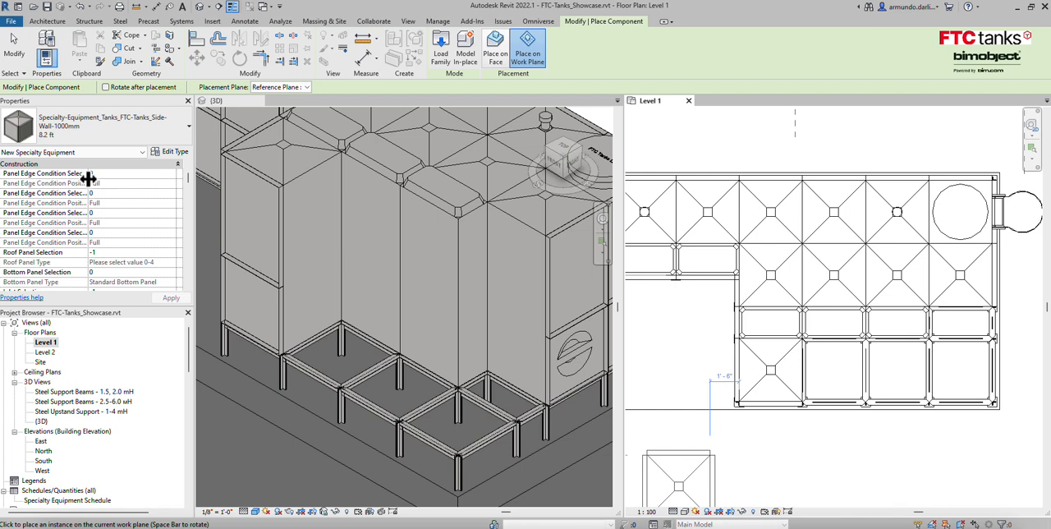
# Set the first three Panel Edge Condition Selection values to 3 and place the tank in the empty bay beside the outer-row tank.
pyautogui.moveTo(79, 234)
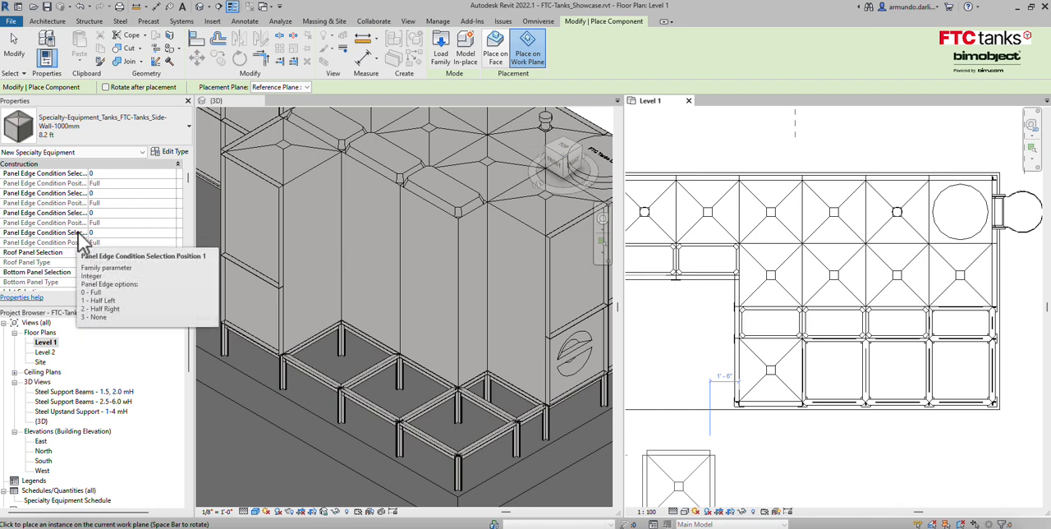
pyautogui.click(113, 173)
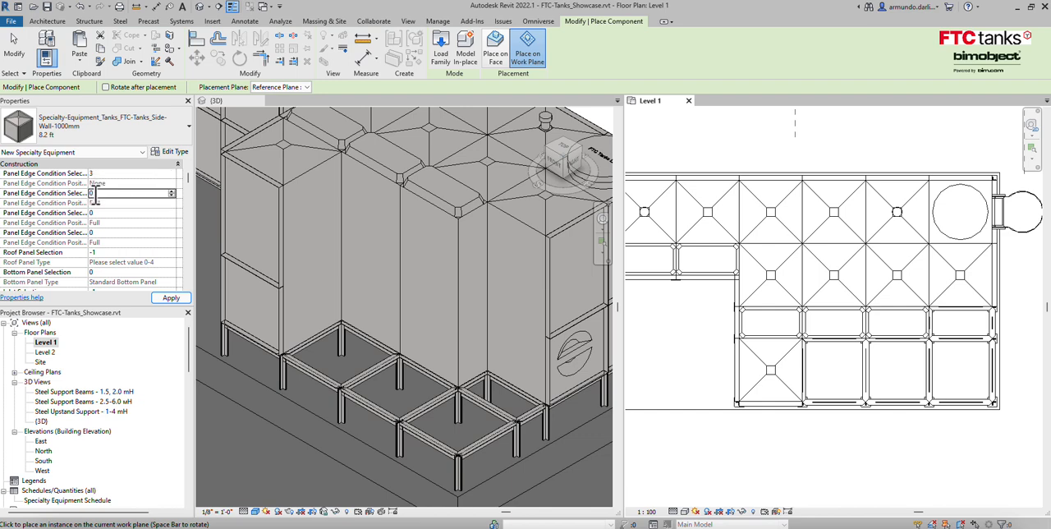
pyautogui.write('4')
pyautogui.press('BackSpace')
pyautogui.write('3')
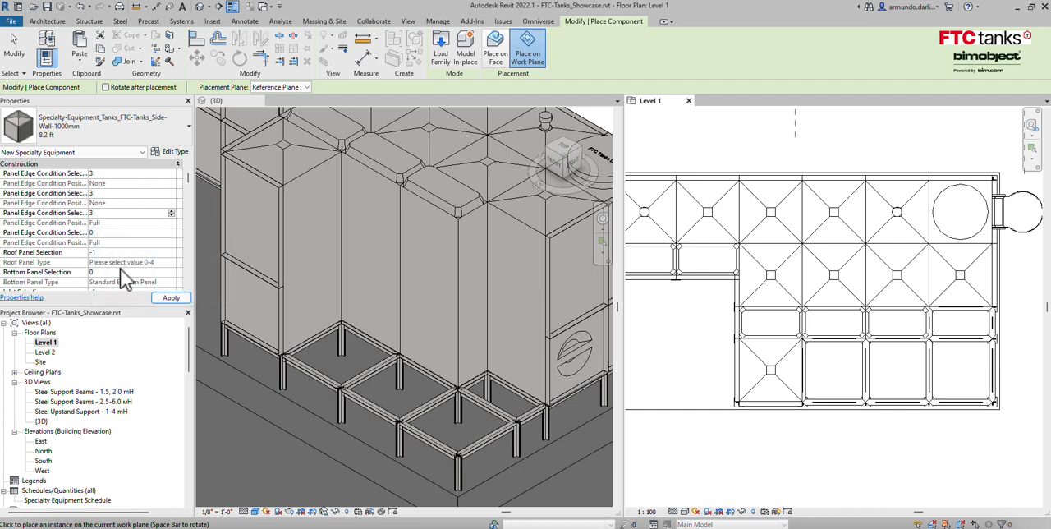
pyautogui.scroll(-1, 115, 269)
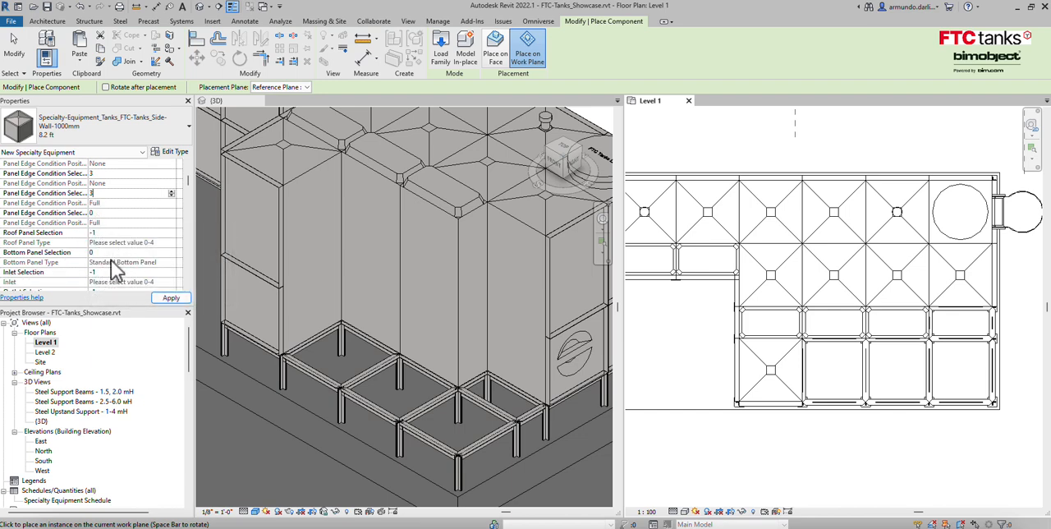
pyautogui.click(170, 299)
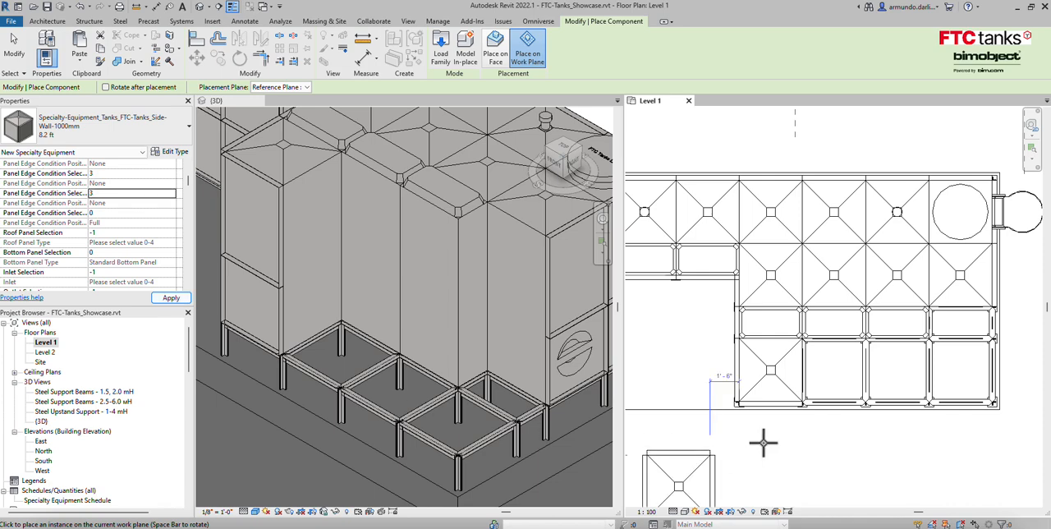
pyautogui.click(833, 373)
pyautogui.press('Escape')
# Copy the placed tank into the two remaining large empty bays of the same row, corner to corner.
pyautogui.click(843, 386)
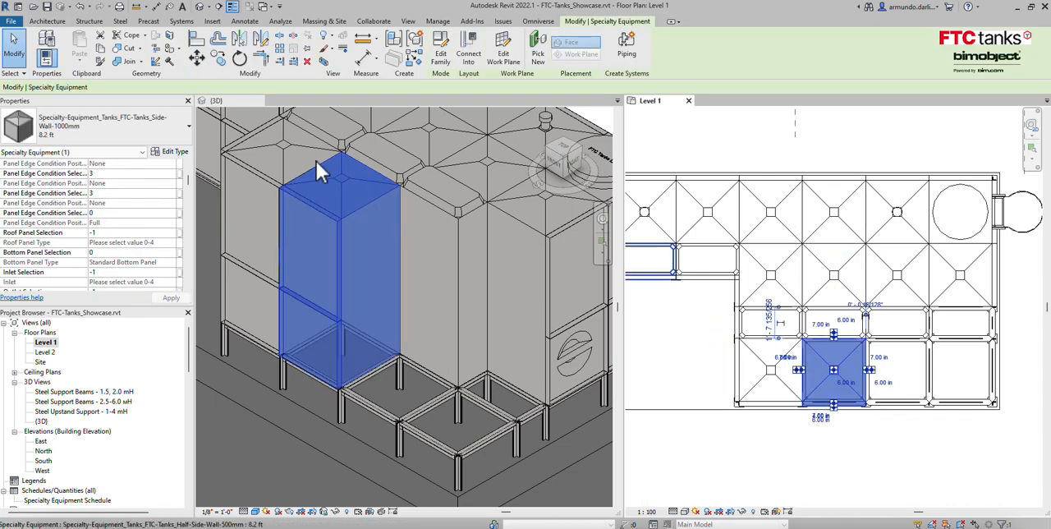
pyautogui.click(218, 56)
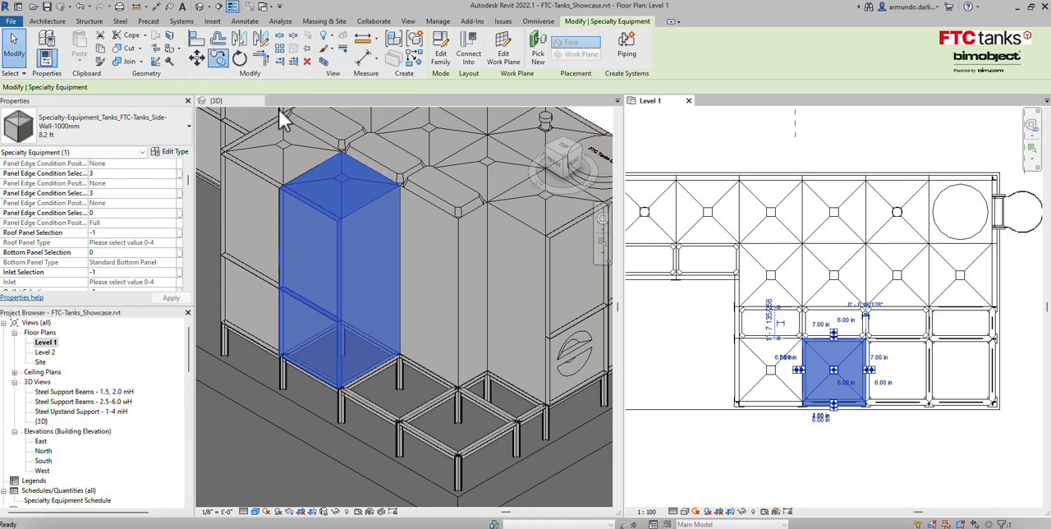
pyautogui.click(817, 333)
pyautogui.scroll(3, 826, 357)
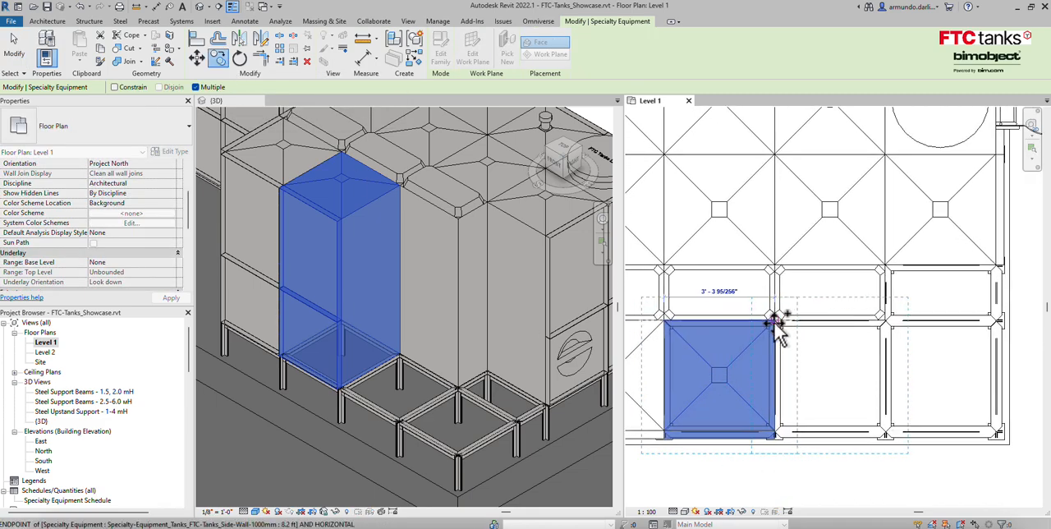
pyautogui.scroll(1, 887, 323)
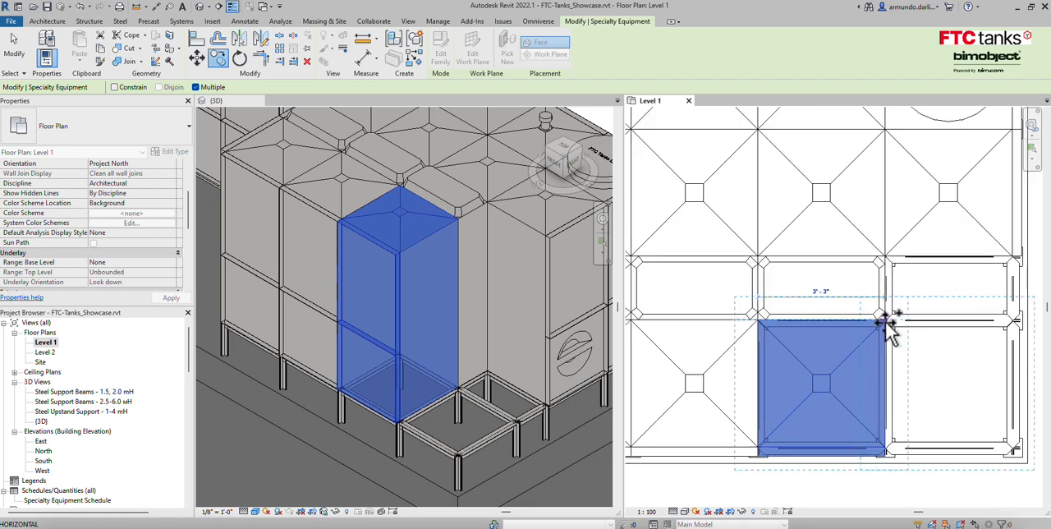
pyautogui.click(888, 323)
pyautogui.press('Escape')
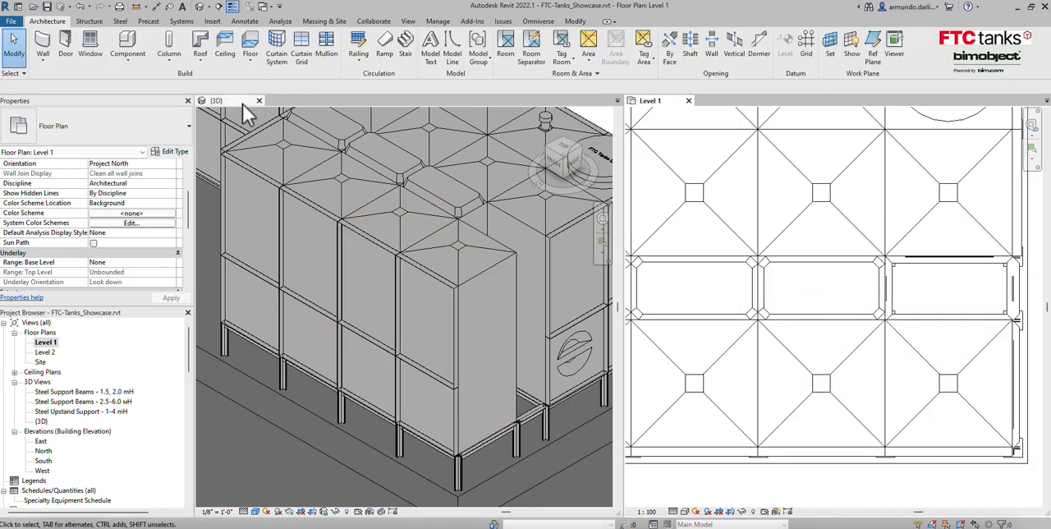
# Start placing the FTC-Tanks Half-Side-Wall-500mm component, 8.2 ft type, in the narrow empty bay between the two tank rows.
pyautogui.click(123, 45)
pyautogui.click(188, 131)
pyautogui.scroll(5, 148, 232)
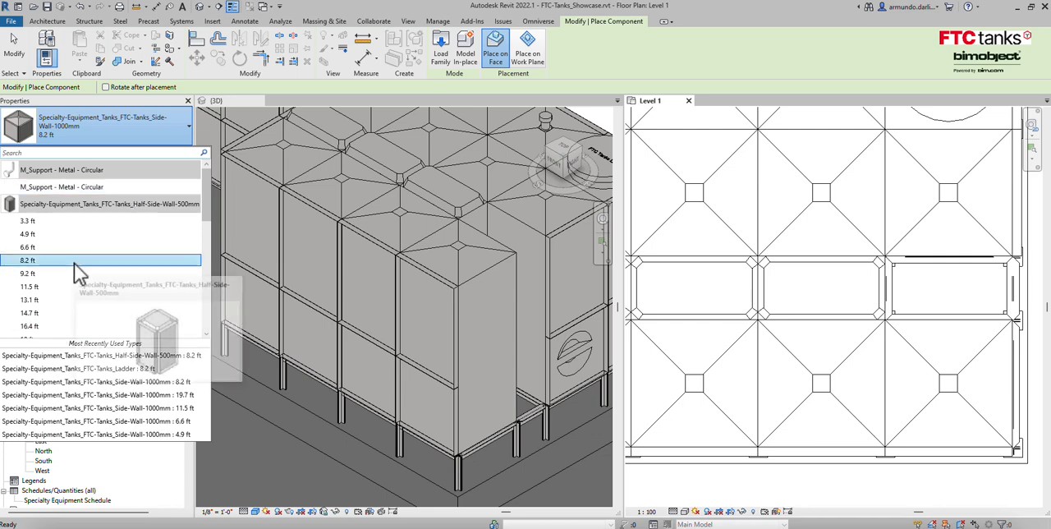
pyautogui.click(20, 260)
pyautogui.press('space')
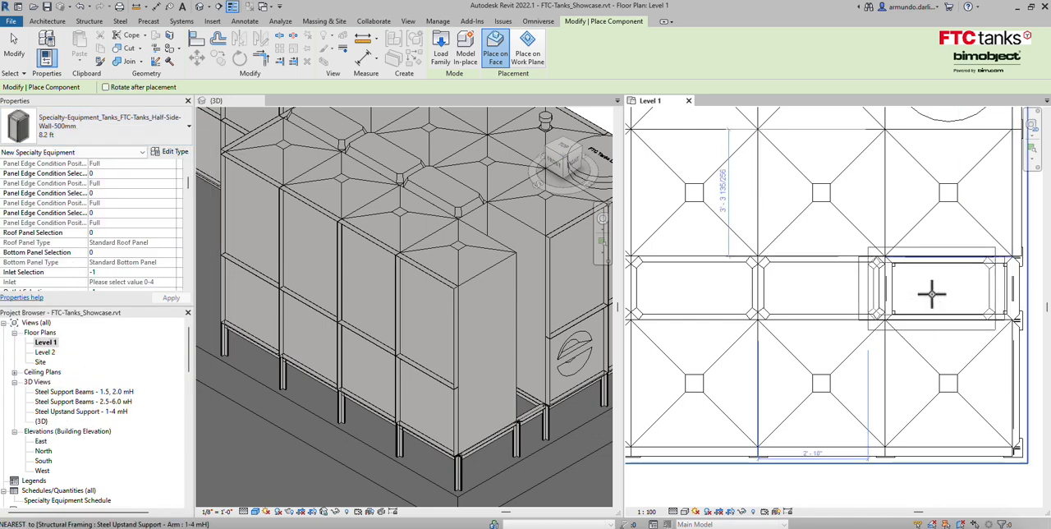
pyautogui.click(930, 294)
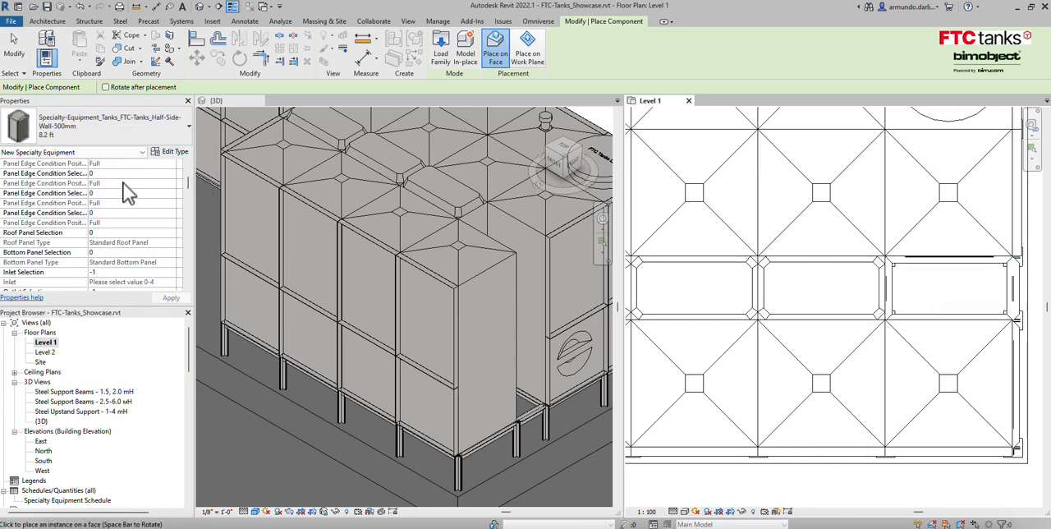
# Set the first three Panel Edge Condition Selection values to 3 and place the half tank lengthwise in the narrow empty bay.
pyautogui.scroll(3, 109, 180)
pyautogui.click(106, 223)
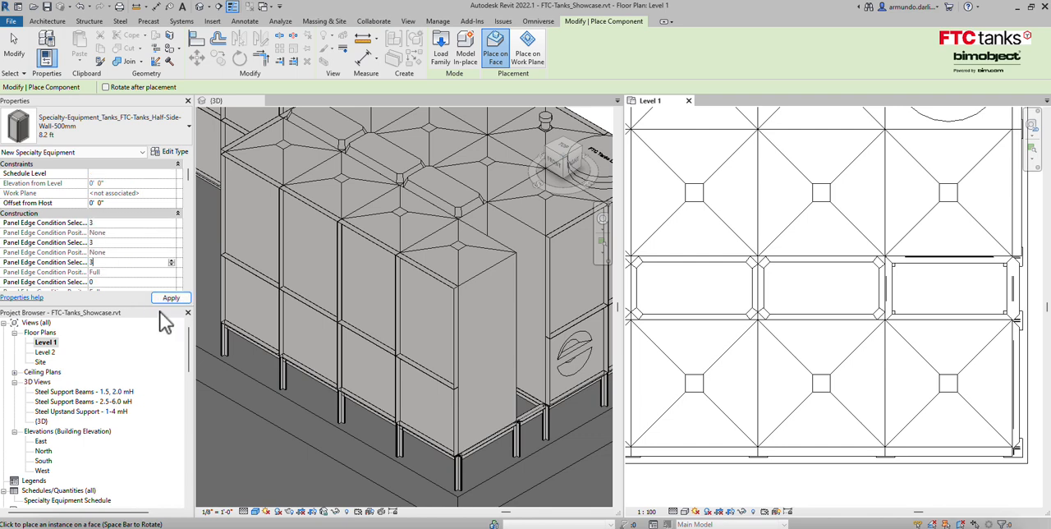
pyautogui.click(163, 299)
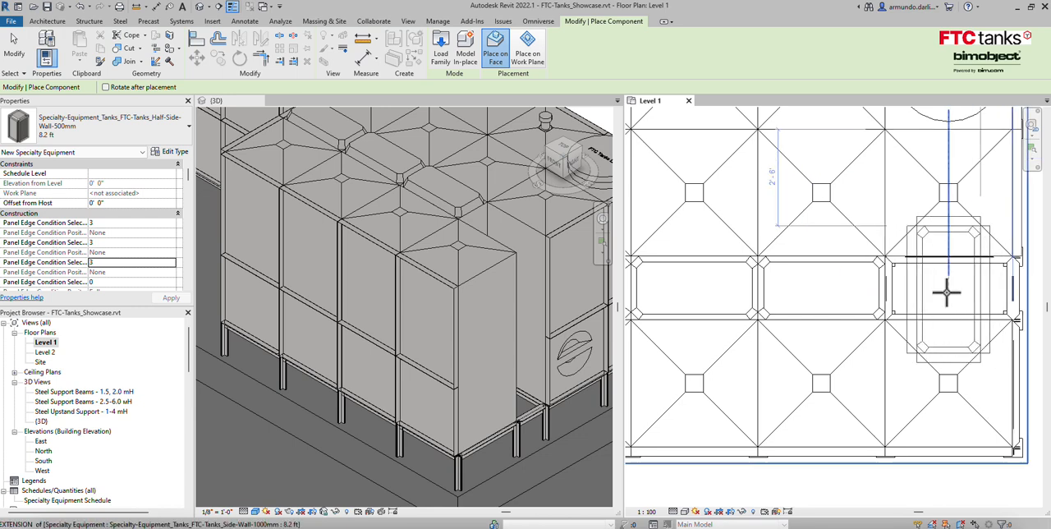
pyautogui.press('space')
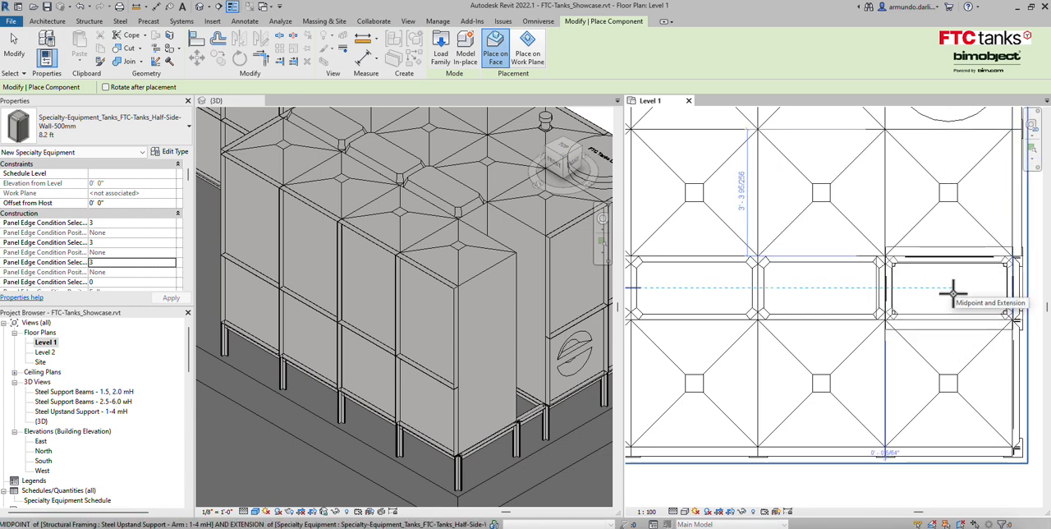
pyautogui.click(953, 291)
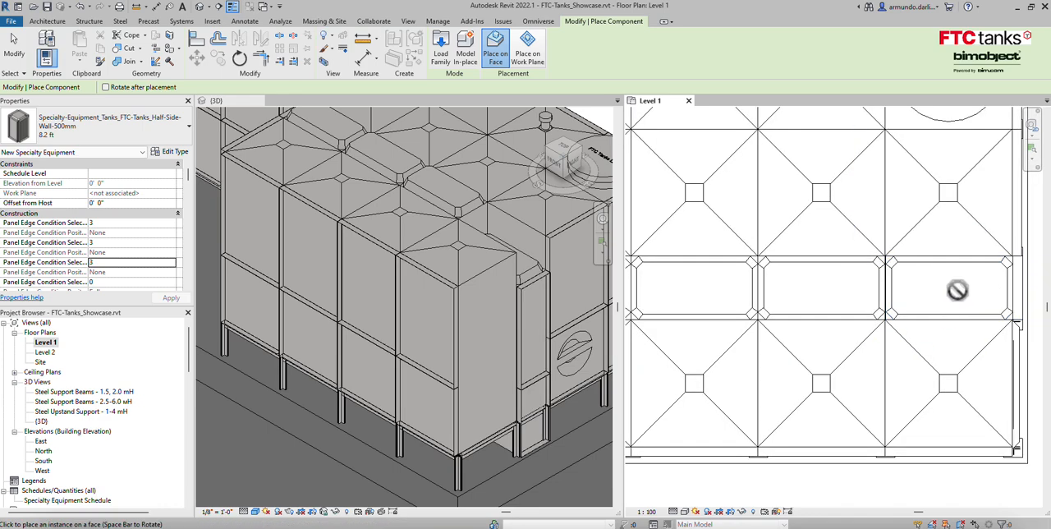
pyautogui.press('Escape')
pyautogui.press('Escape')
# Move the placed half tank's work plane to the reference plane Steel Upstand Support For 1 to 4 mH.
pyautogui.click(1011, 300)
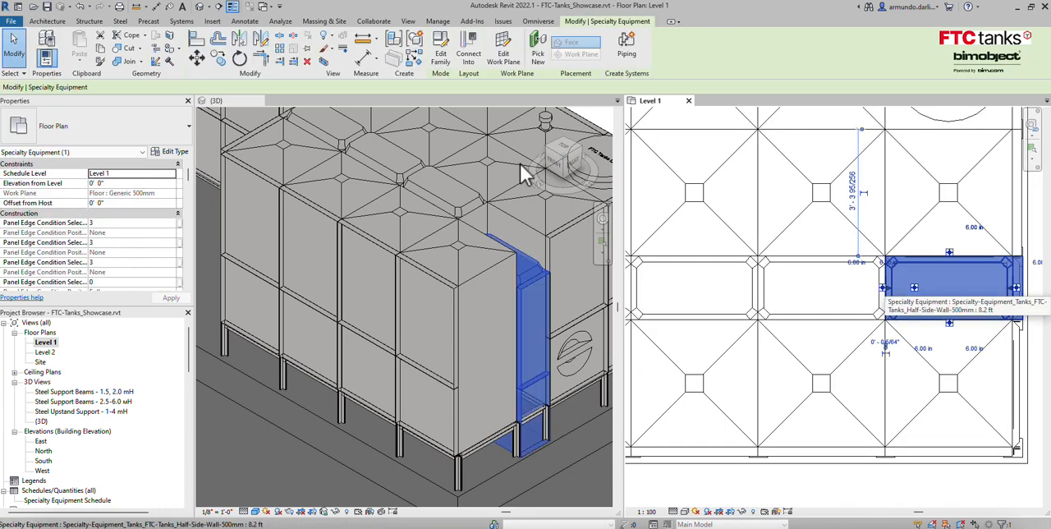
pyautogui.click(503, 46)
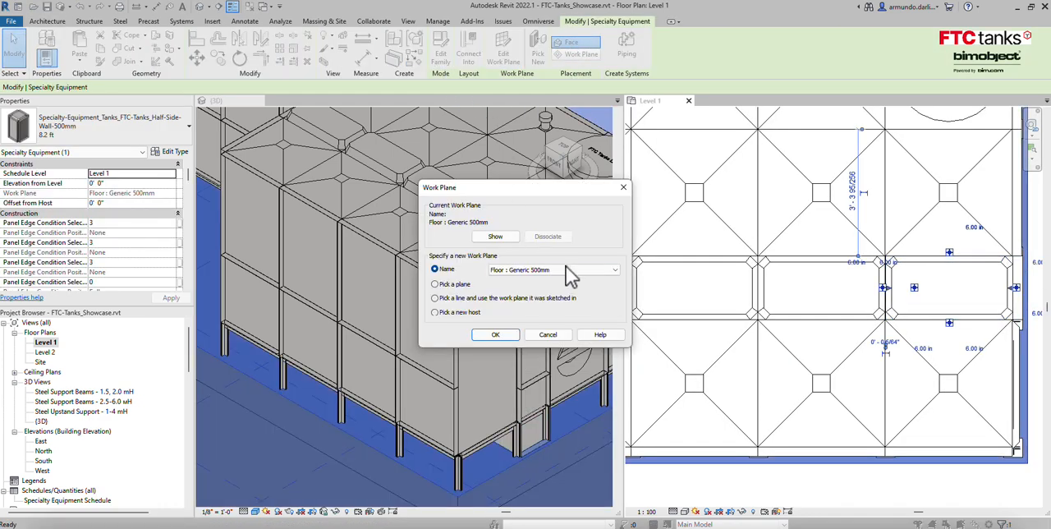
pyautogui.click(575, 270)
pyautogui.click(559, 297)
pyautogui.click(514, 336)
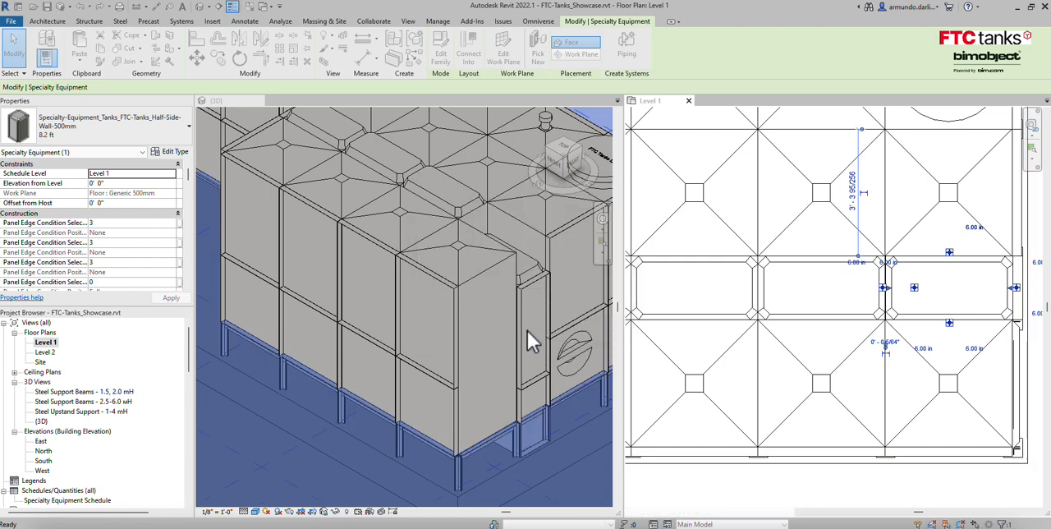
pyautogui.press('Escape')
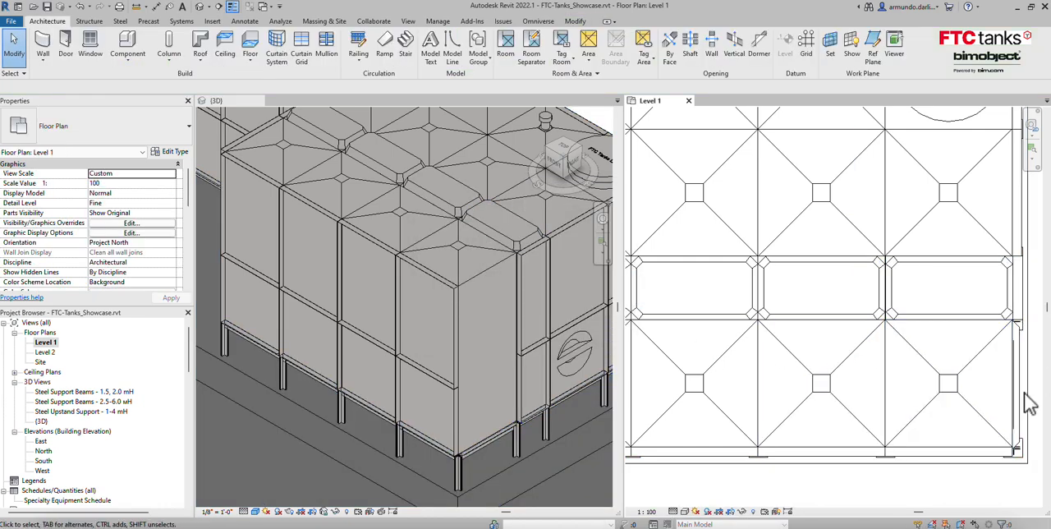
# Set both Inlet Selection and Outlet Selection to 1 for the outer-row corner tank.
pyautogui.click(965, 408)
pyautogui.scroll(-3, 127, 250)
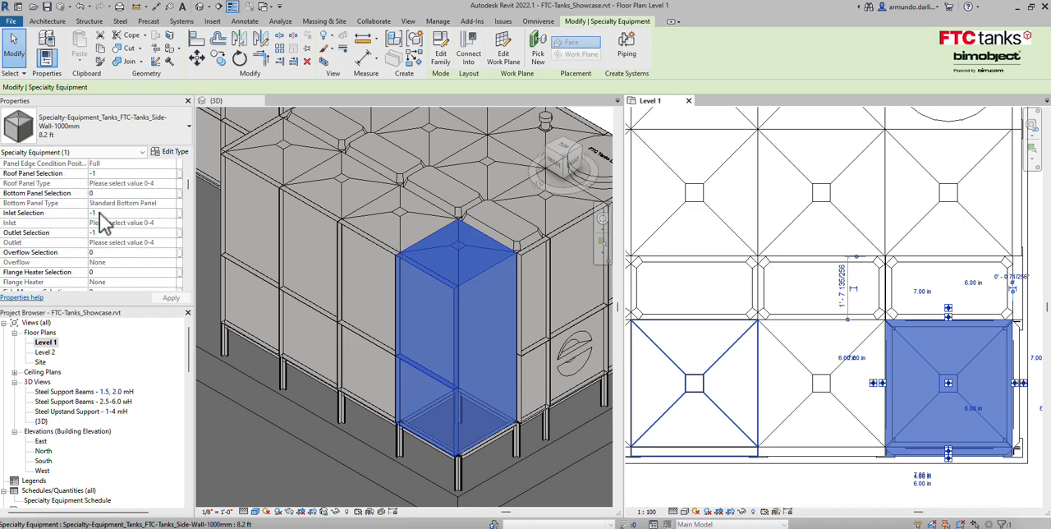
pyautogui.click(100, 213)
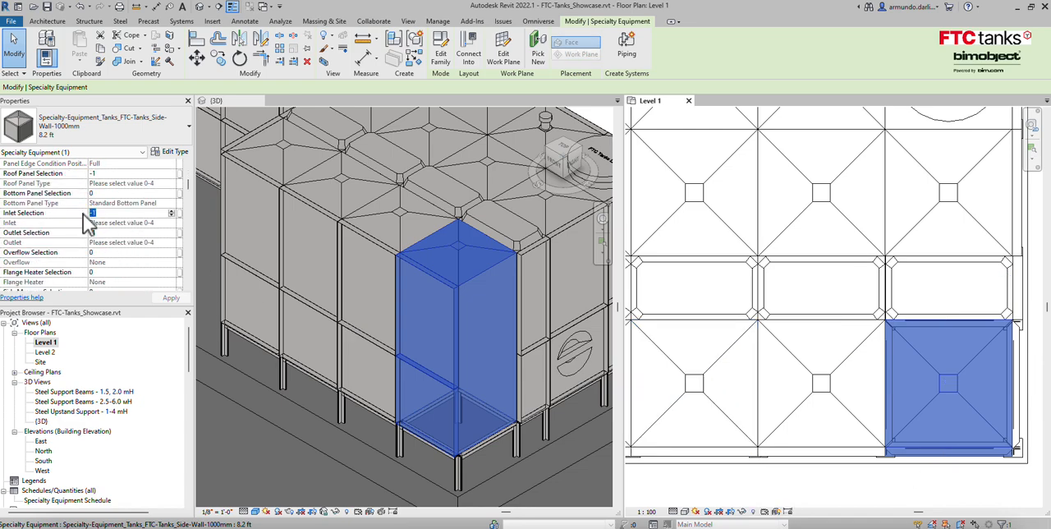
pyautogui.write('1')
pyautogui.moveTo(99, 235); pyautogui.dragTo(78, 232)
pyautogui.write('1')
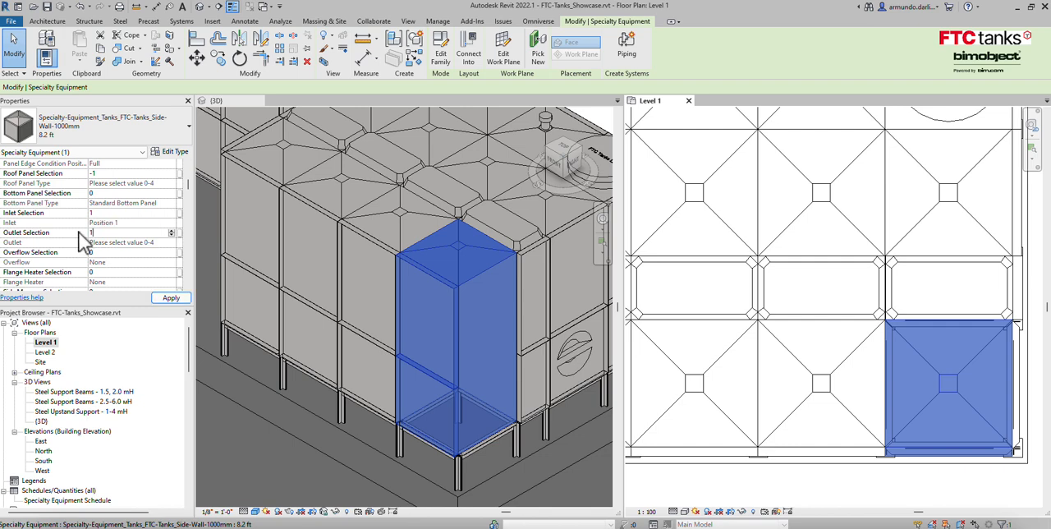
pyautogui.click(169, 298)
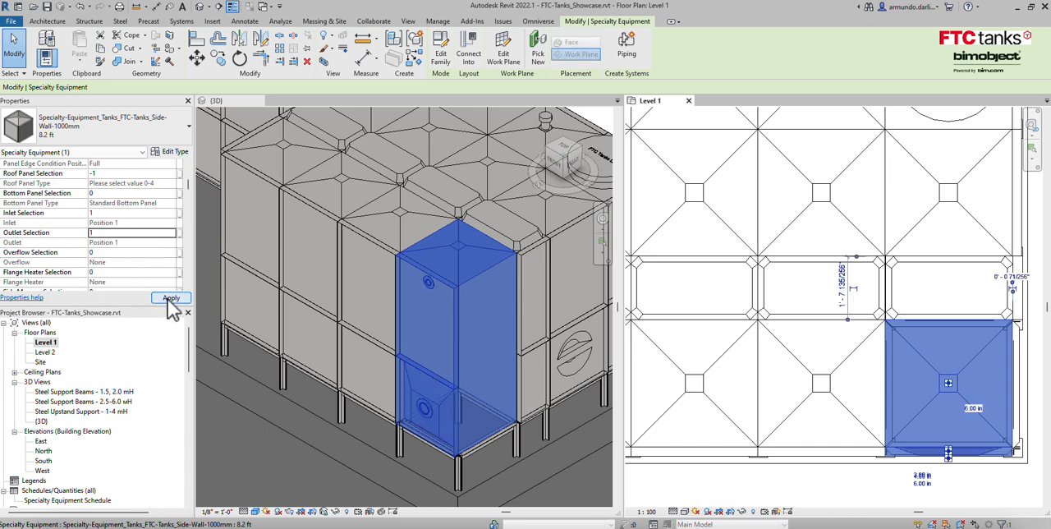
pyautogui.press('Escape')
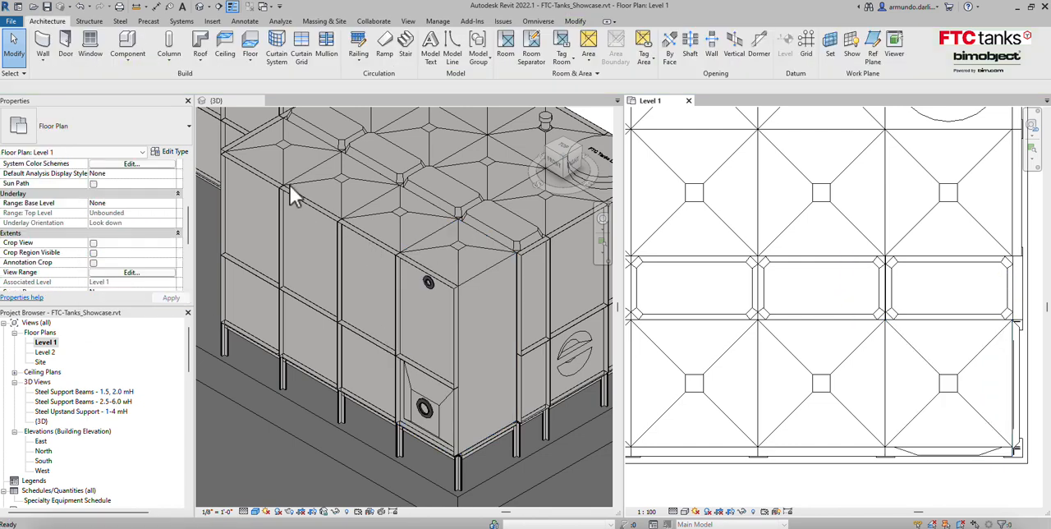
# Set Roof Panel Selection to 2 (Manhole) for the outer-row tank two modules away from the corner tank.
pyautogui.click(314, 202)
pyautogui.click(314, 203)
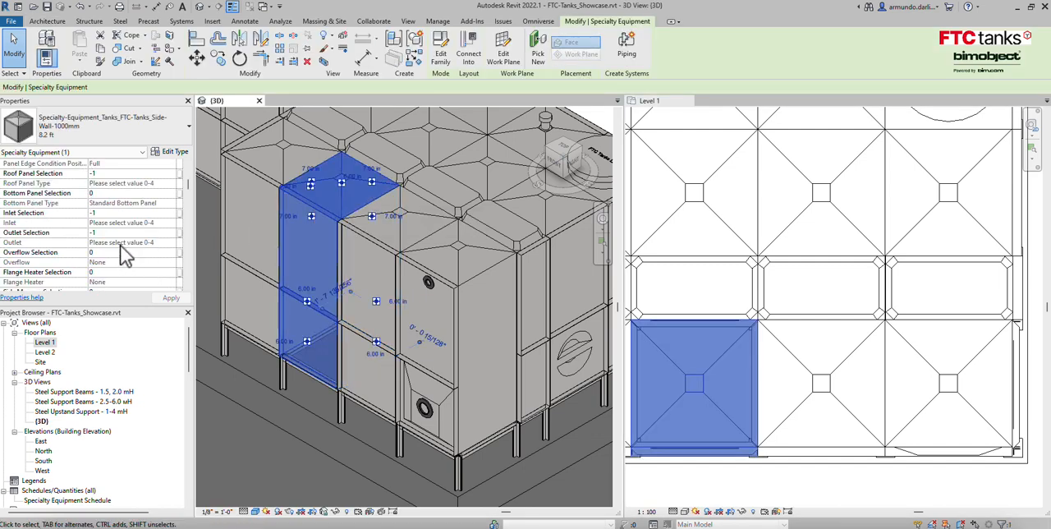
pyautogui.scroll(1, 121, 245)
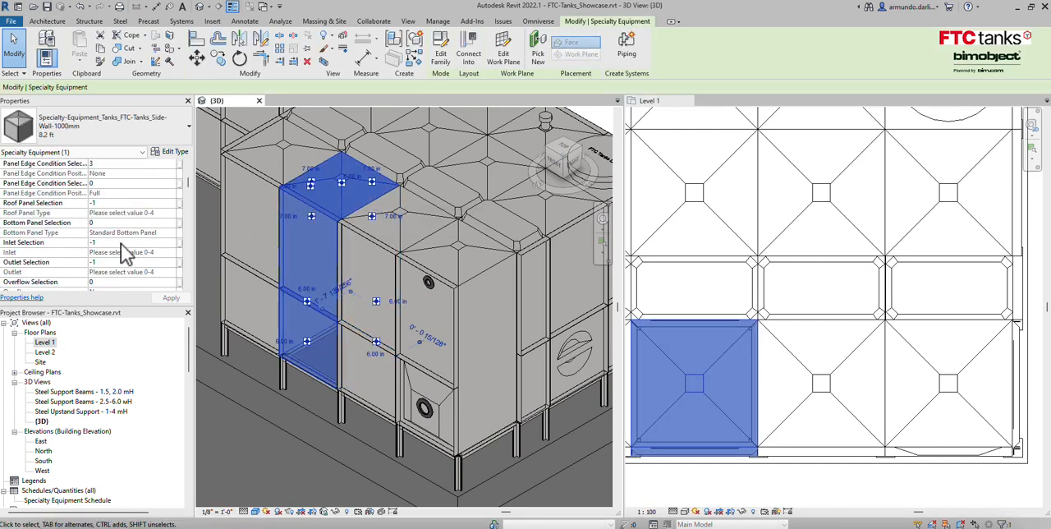
pyautogui.click(116, 203)
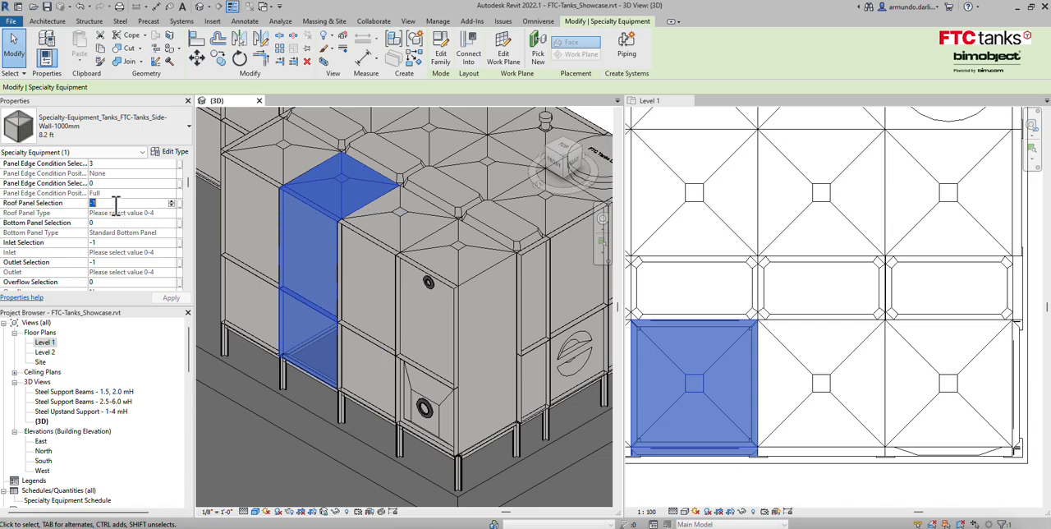
pyautogui.click(160, 299)
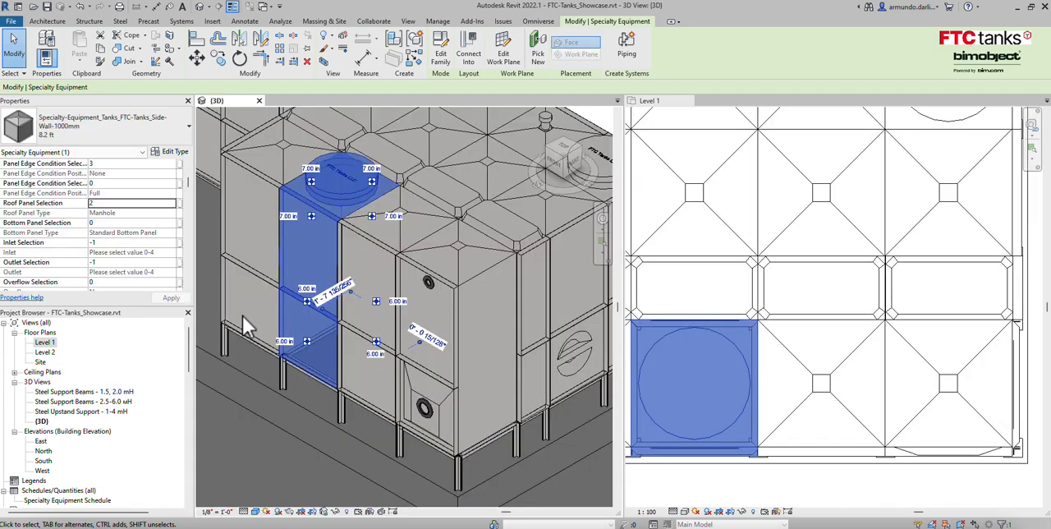
pyautogui.press('Escape')
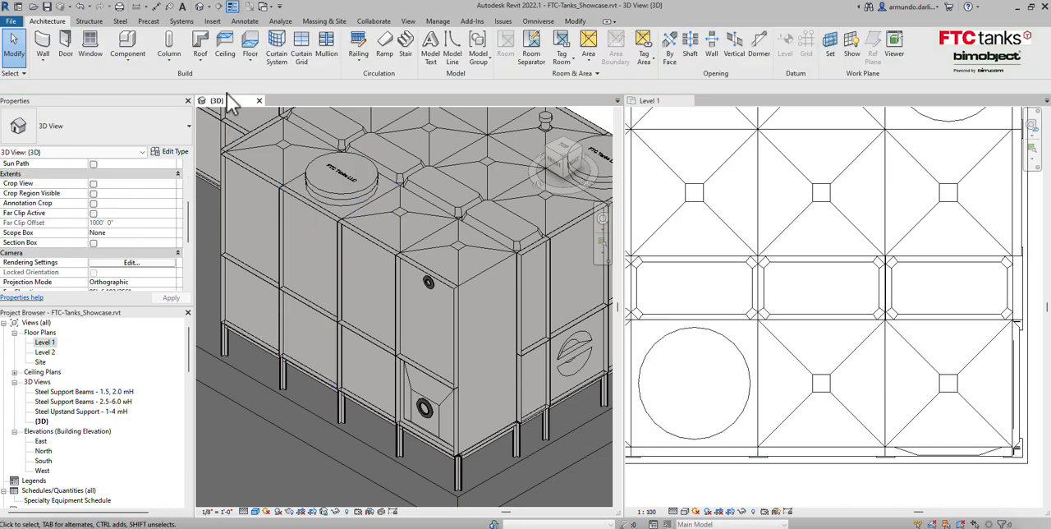
# Start placing the FTC-Tanks Ladder component, 8.2 ft type, with Safety Cage and Handrails enabled.
pyautogui.click(140, 49)
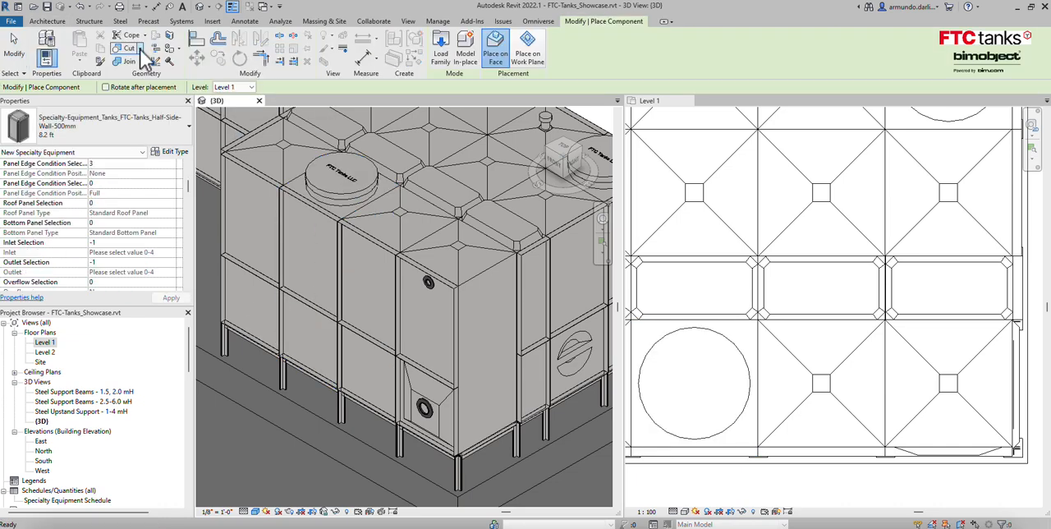
pyautogui.click(177, 129)
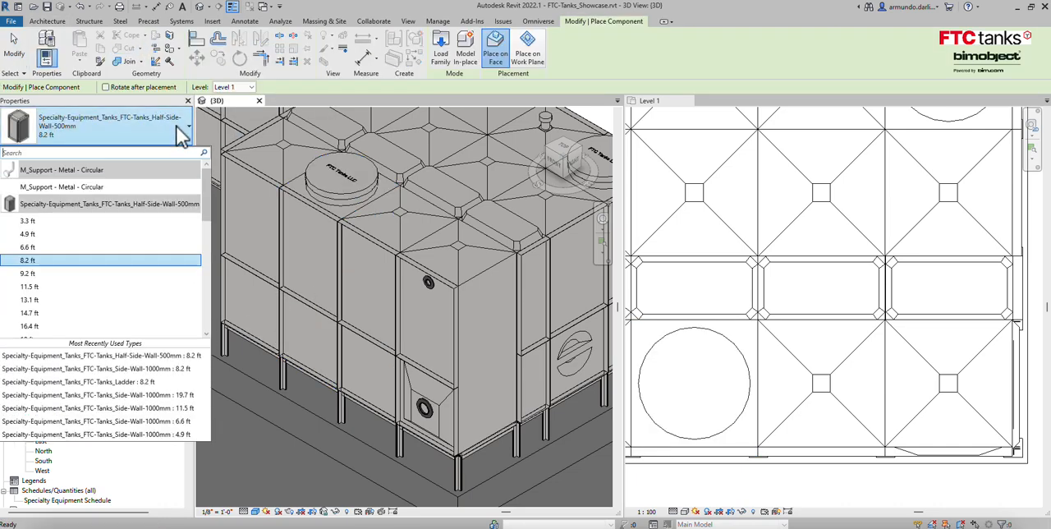
pyautogui.scroll(-7, 85, 268)
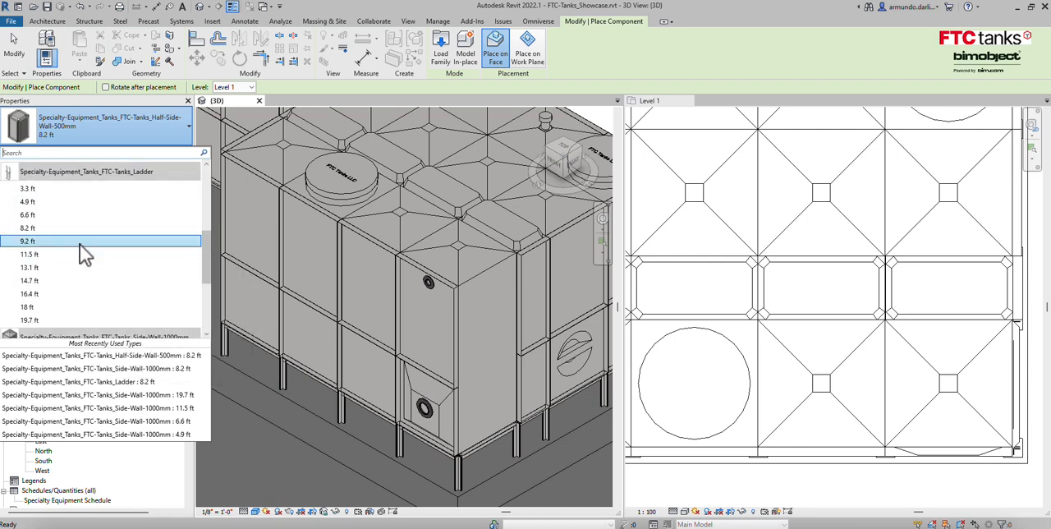
pyautogui.click(73, 232)
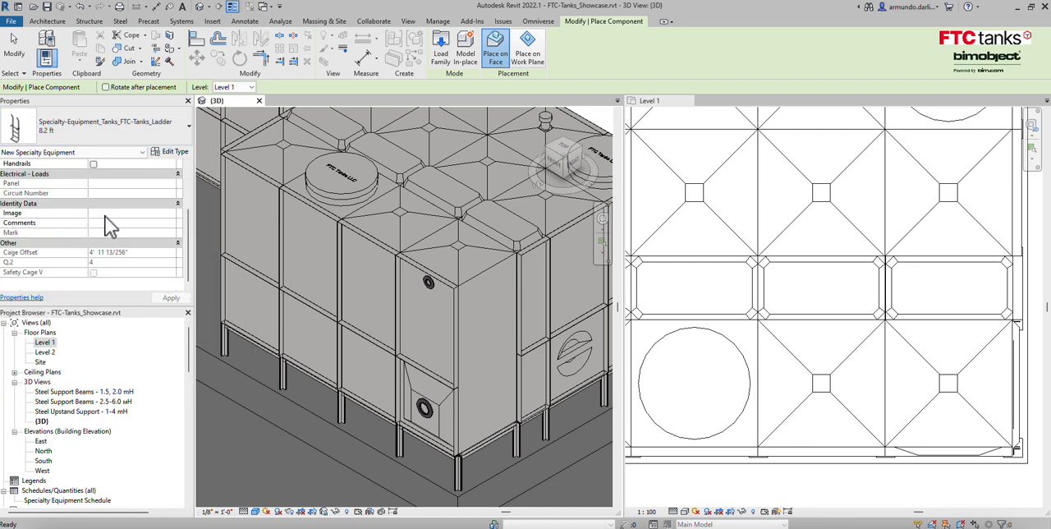
pyautogui.click(93, 225)
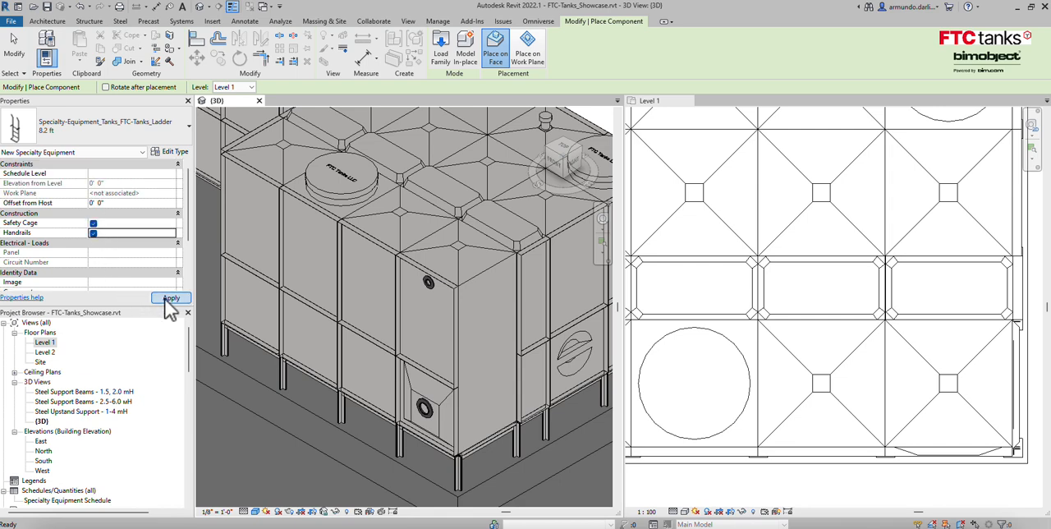
# Place the ladder on the reference plane Steel Upstand Support For 1 to 4 mH, against the outer wall of the manhole tank.
pyautogui.click(528, 52)
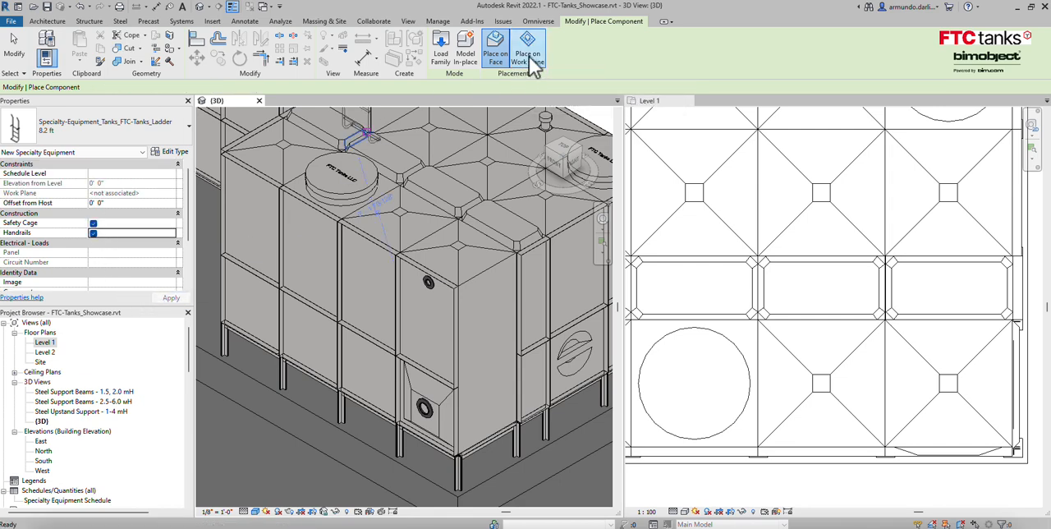
pyautogui.click(304, 88)
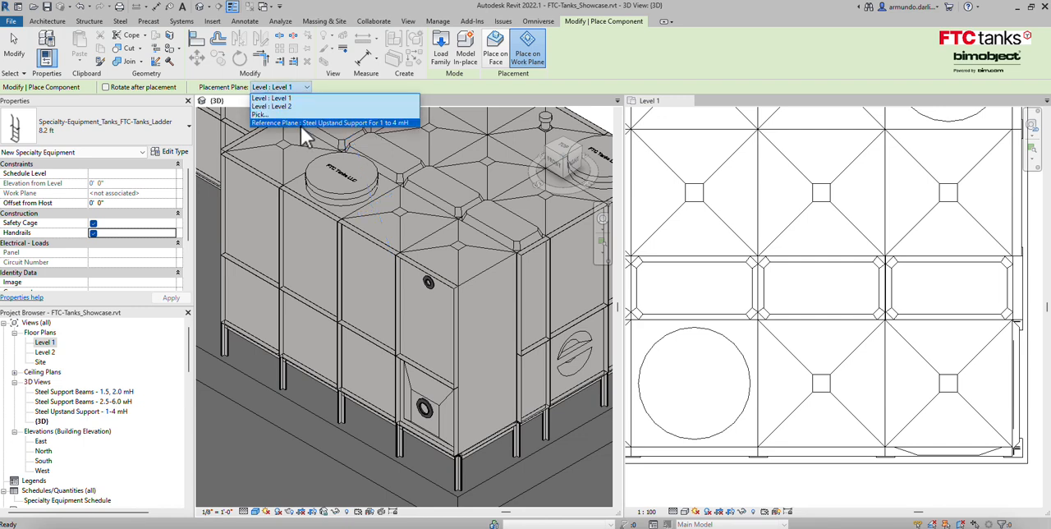
pyautogui.click(300, 124)
pyautogui.click(691, 458)
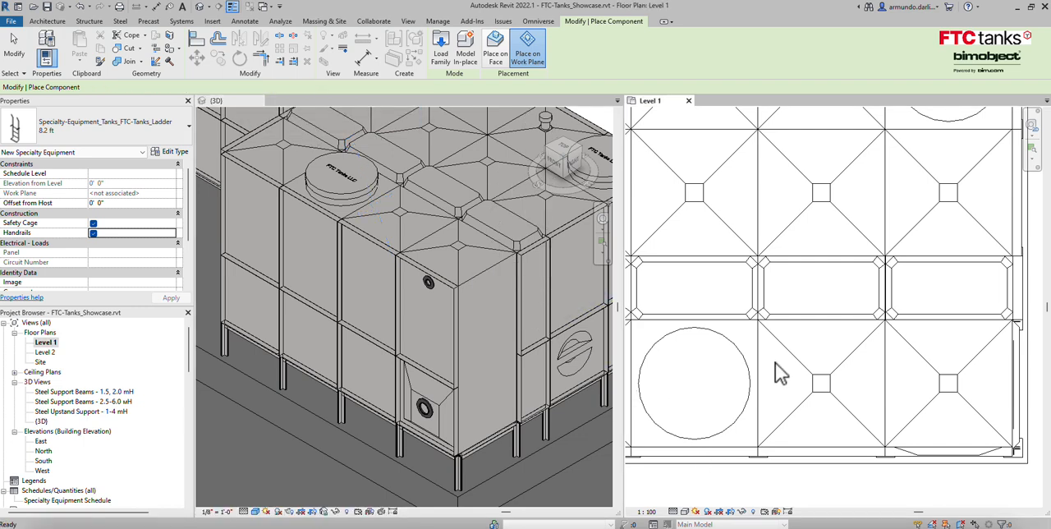
pyautogui.click(695, 447)
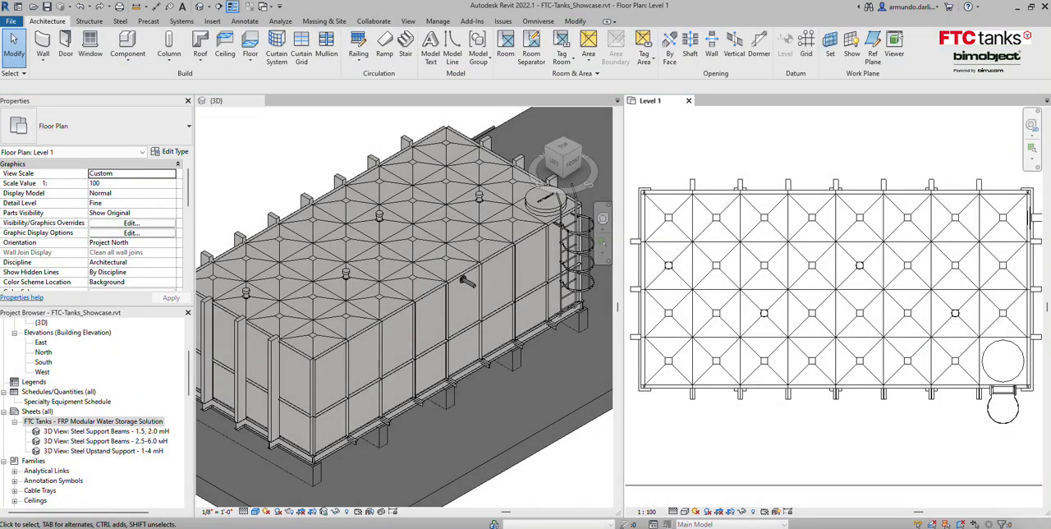
# Place an FTC-Tanks External-Bracing column, 8.2 ft type, on the long side's first panel joint from the ladder-free end, and select it.
pyautogui.click(169, 49)
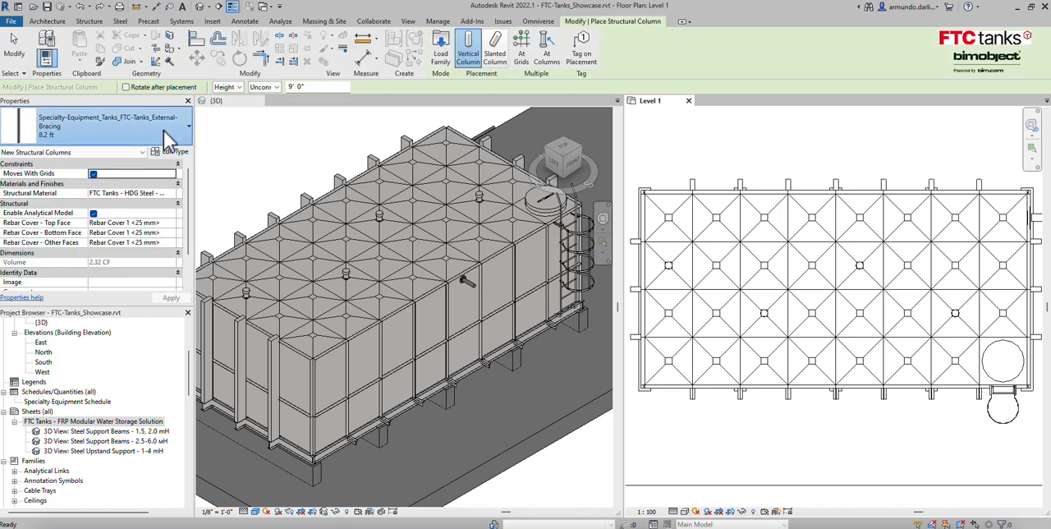
pyautogui.click(184, 130)
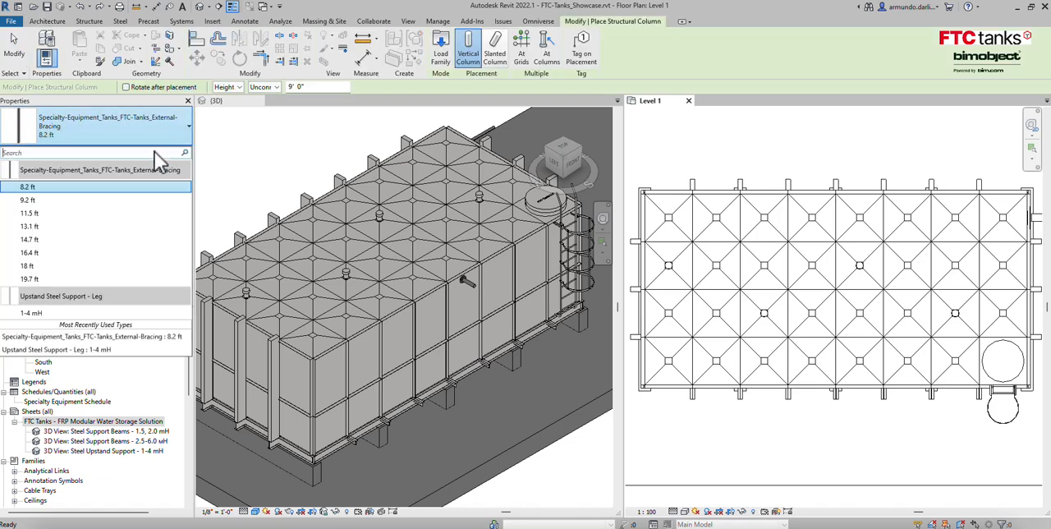
pyautogui.click(85, 191)
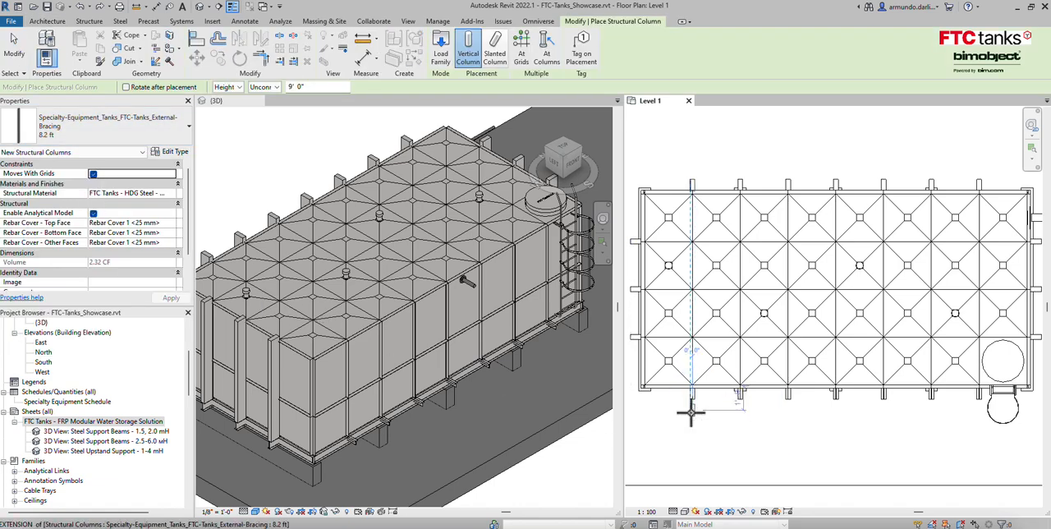
pyautogui.scroll(5, 695, 403)
pyautogui.click(685, 360)
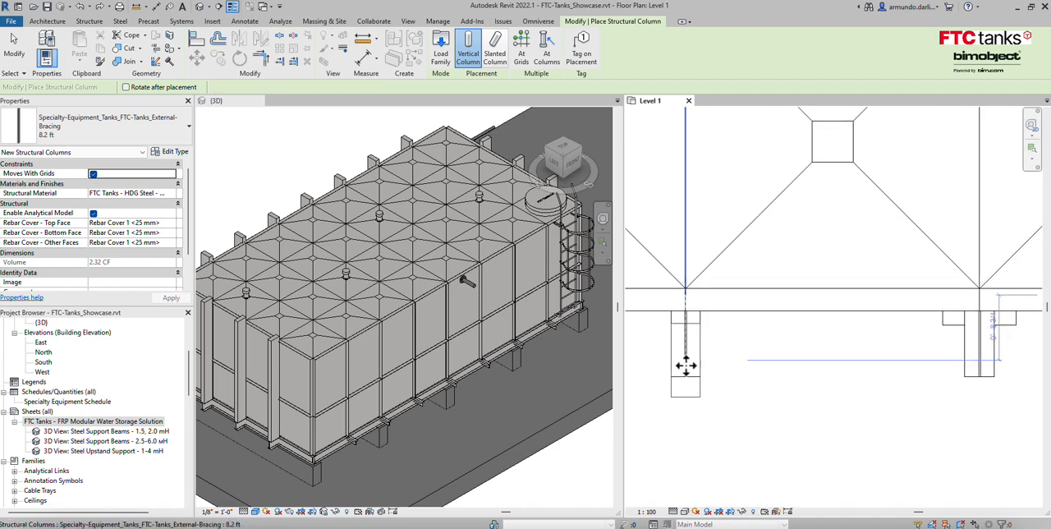
pyautogui.press('Escape')
pyautogui.click(699, 392)
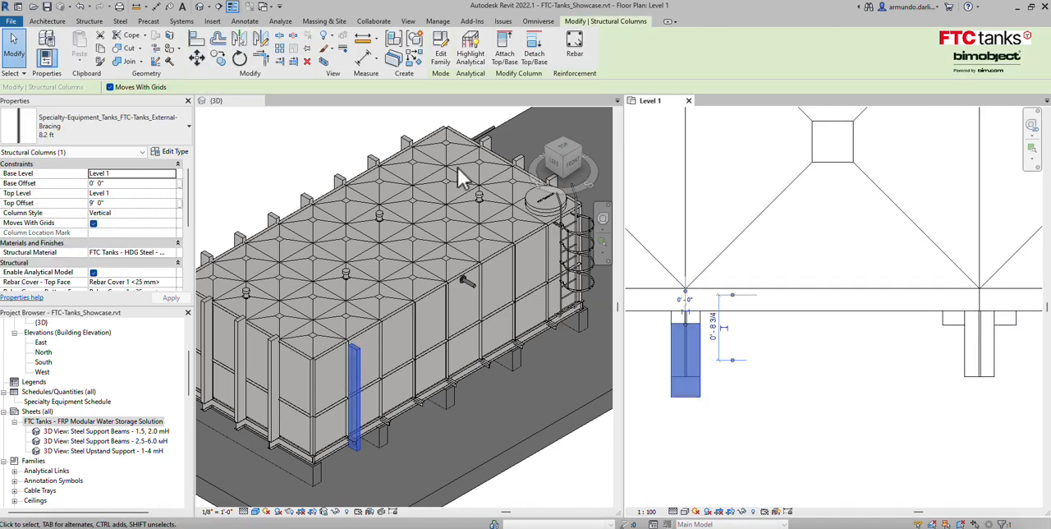
# Set the bracing column's Base Offset to 0' 7 7/8" and move the column flush against the tank's outer edge in plan.
pyautogui.click(136, 183)
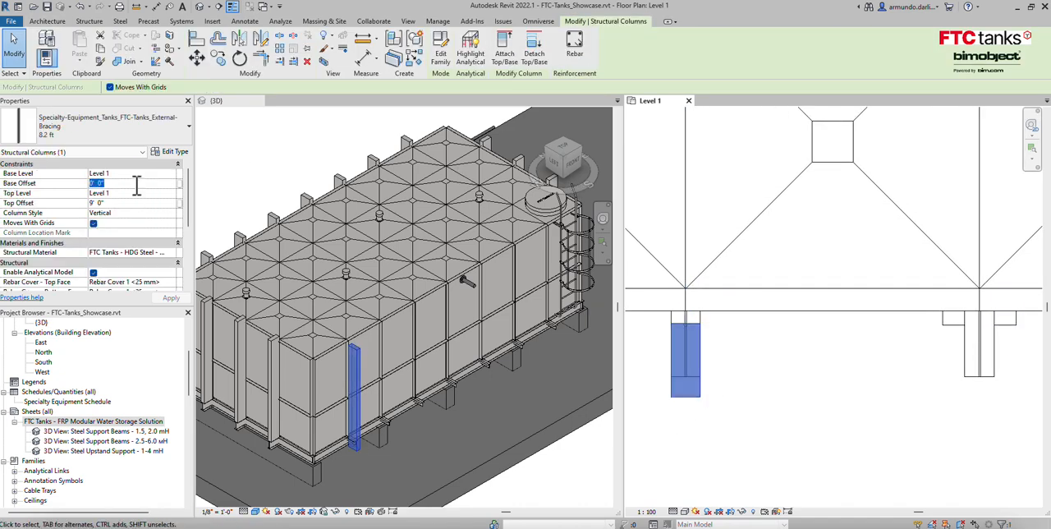
pyautogui.click(170, 298)
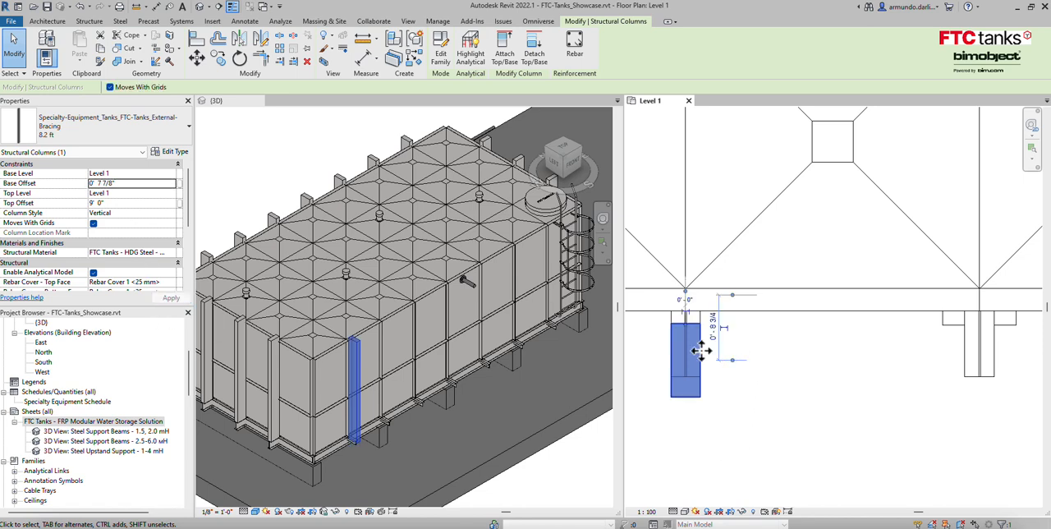
pyautogui.moveTo(689, 327); pyautogui.dragTo(686, 301)
pyautogui.click(769, 364)
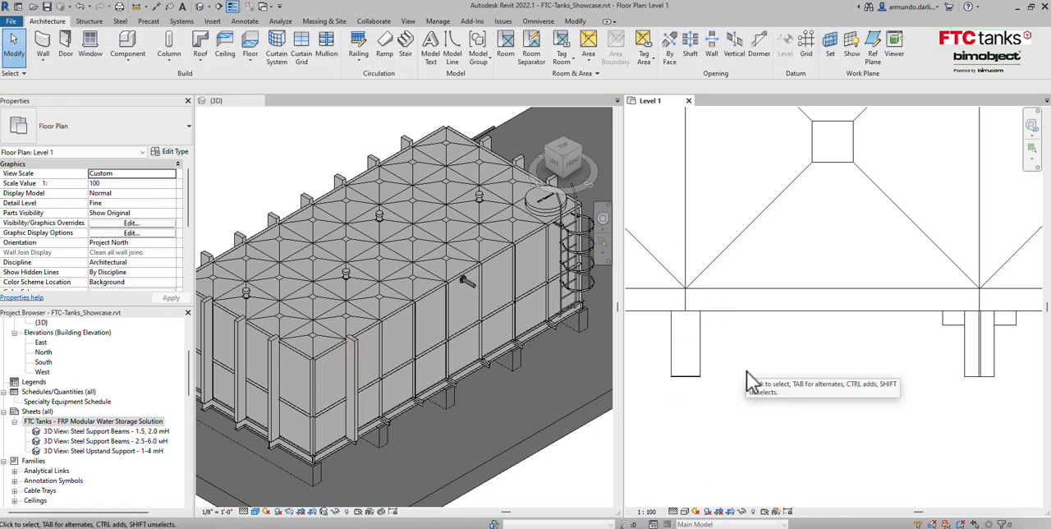
# Array the bracing column along the tank's long side with 7 items at one-panel spacing to the 2nd, without Group and Associate.
pyautogui.scroll(-4, 747, 371)
pyautogui.scroll(-1, 771, 375)
pyautogui.moveTo(801, 393); pyautogui.dragTo(781, 417, button='middle')
pyautogui.click(725, 393)
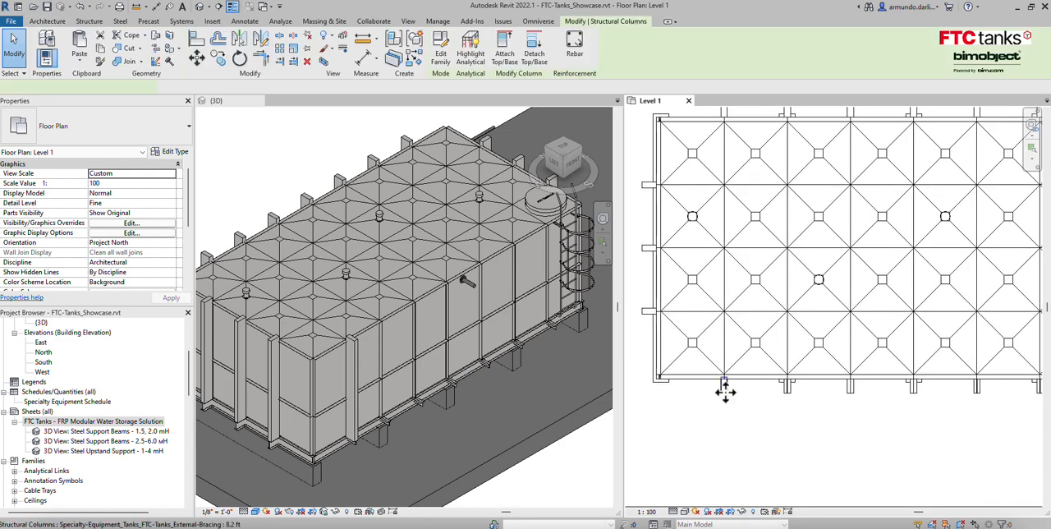
pyautogui.click(283, 47)
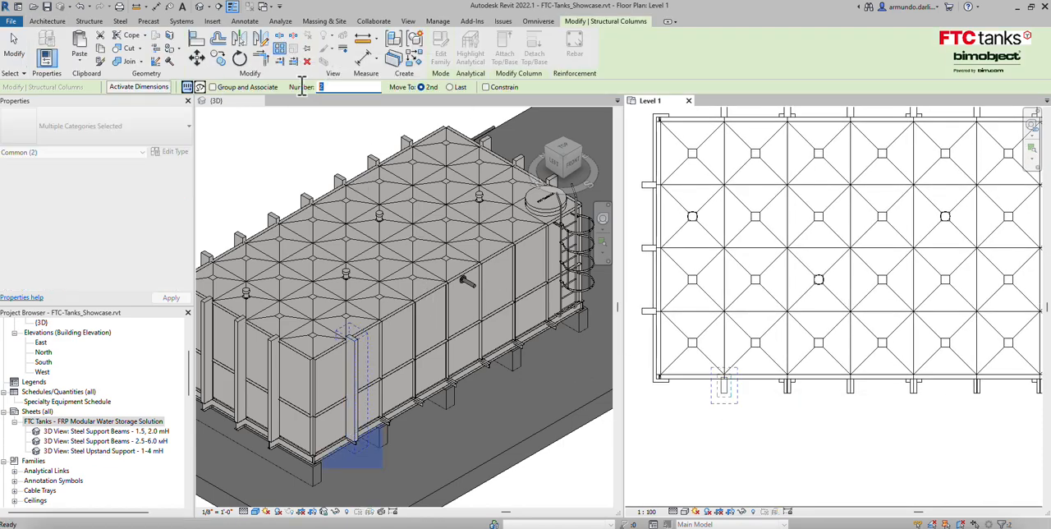
pyautogui.click(721, 393)
pyautogui.click(787, 383)
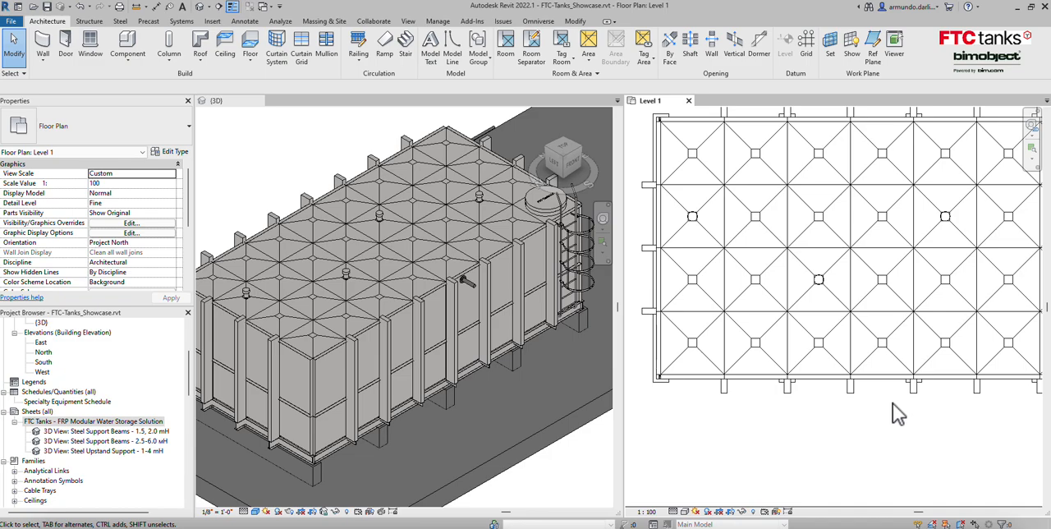
pyautogui.rightClick(912, 525)
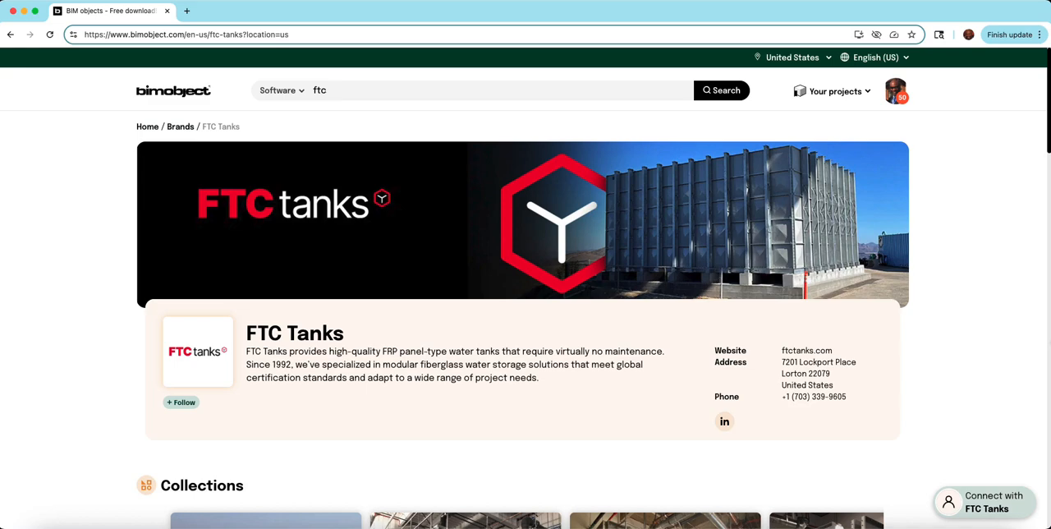
# Switch to the bimobject website, review the FTC Tanks brand page, and open all of its products in search.
pyautogui.scroll(-10, 1029, 359)
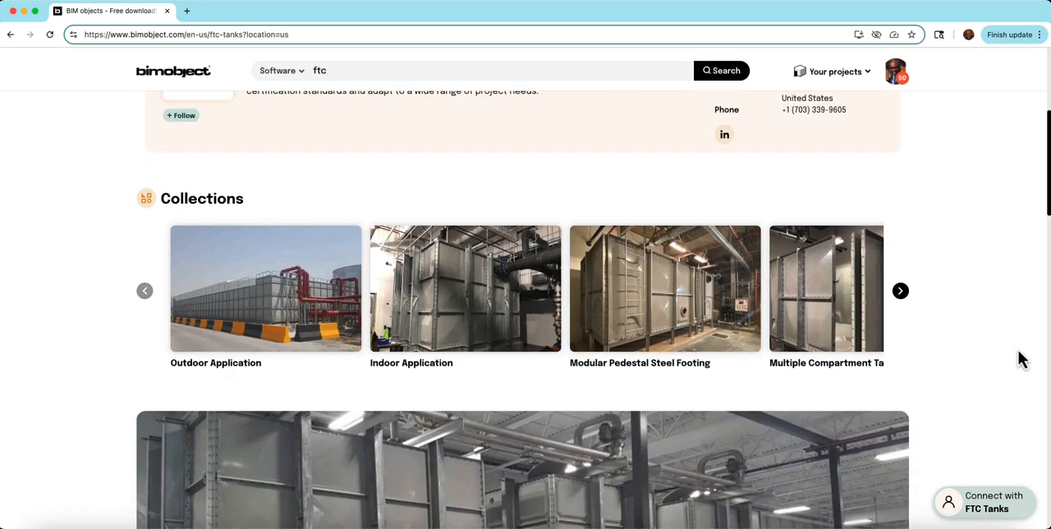
pyautogui.scroll(-10, 1021, 359)
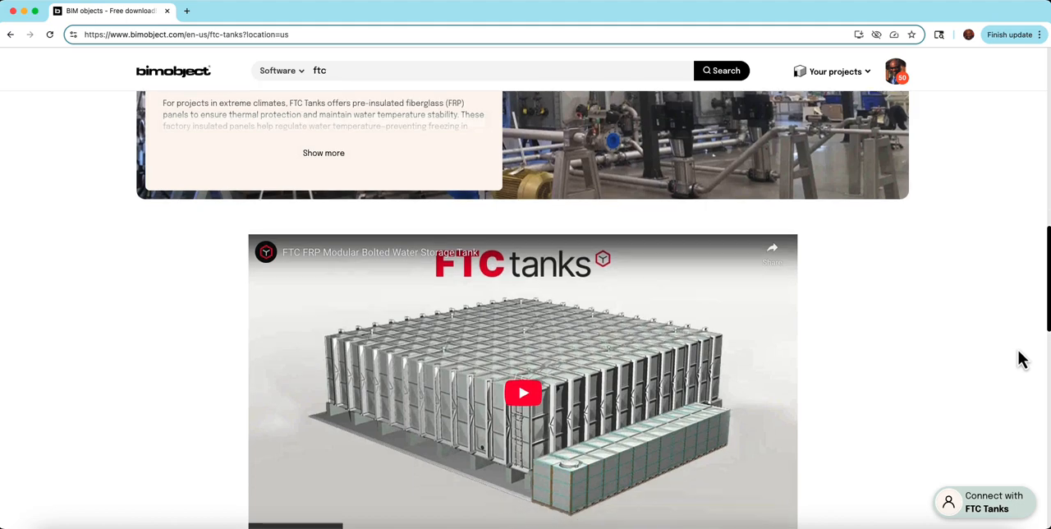
pyautogui.scroll(-5, 1019, 359)
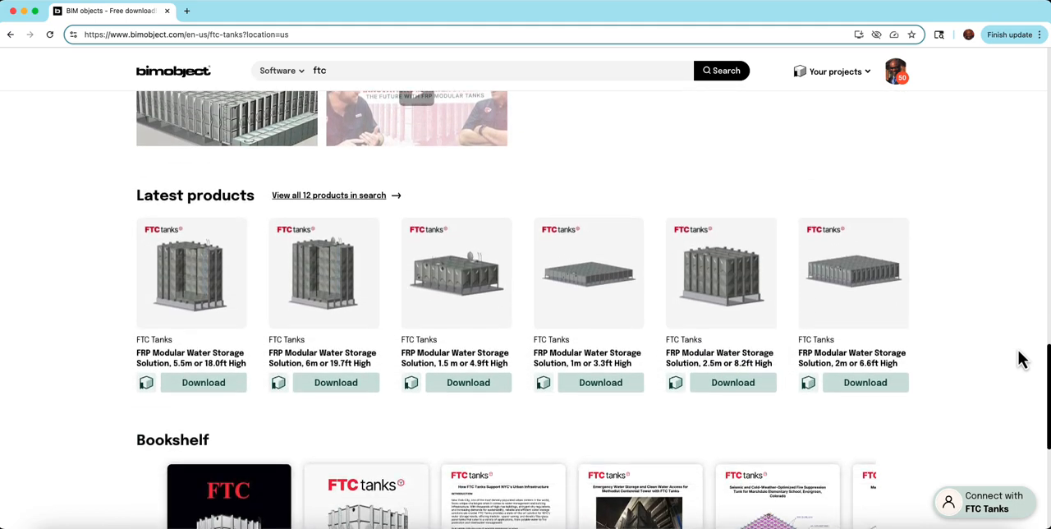
pyautogui.click(343, 192)
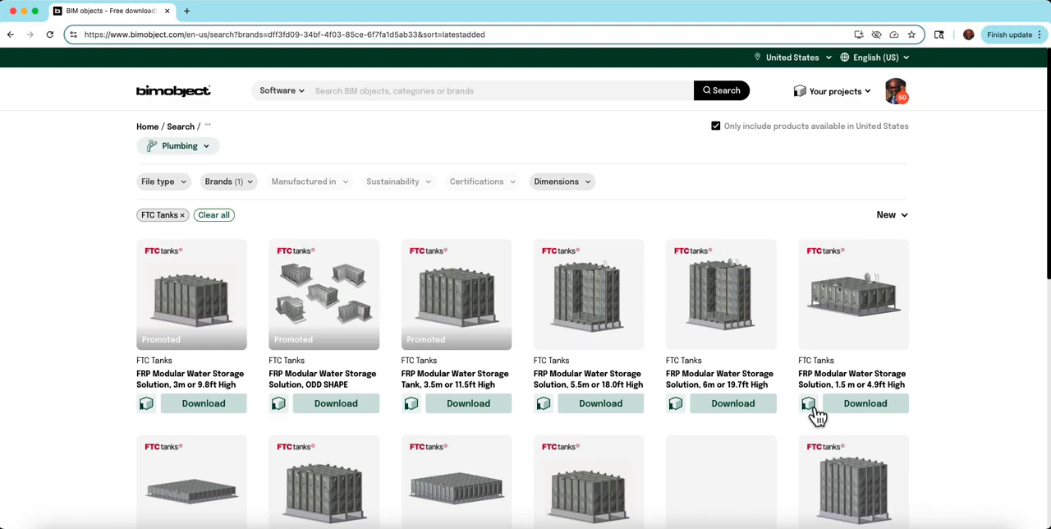
# Look through the FTC Tanks product listing to examine the available FRP modular water storage models and heights.
pyautogui.scroll(-3, 954, 427)
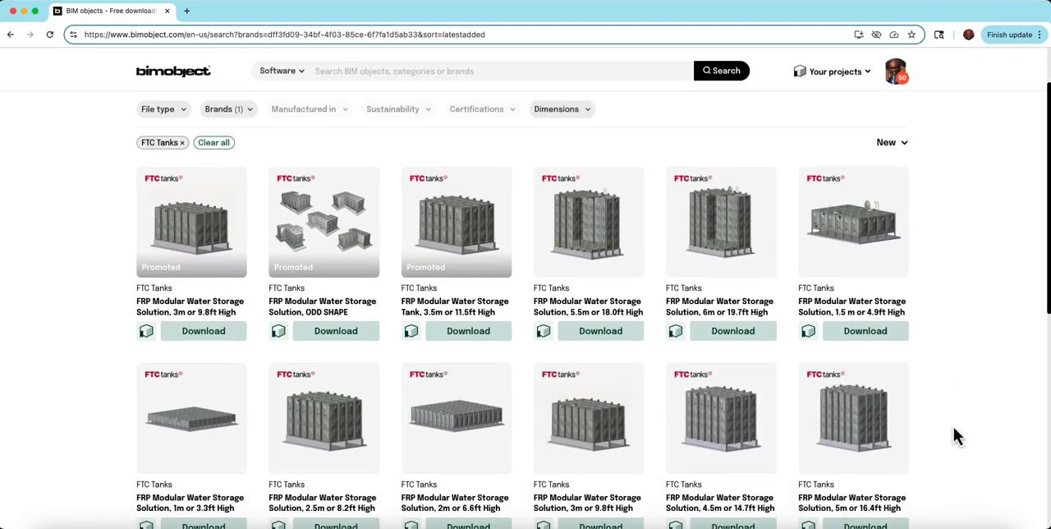
pyautogui.scroll(-3, 953, 428)
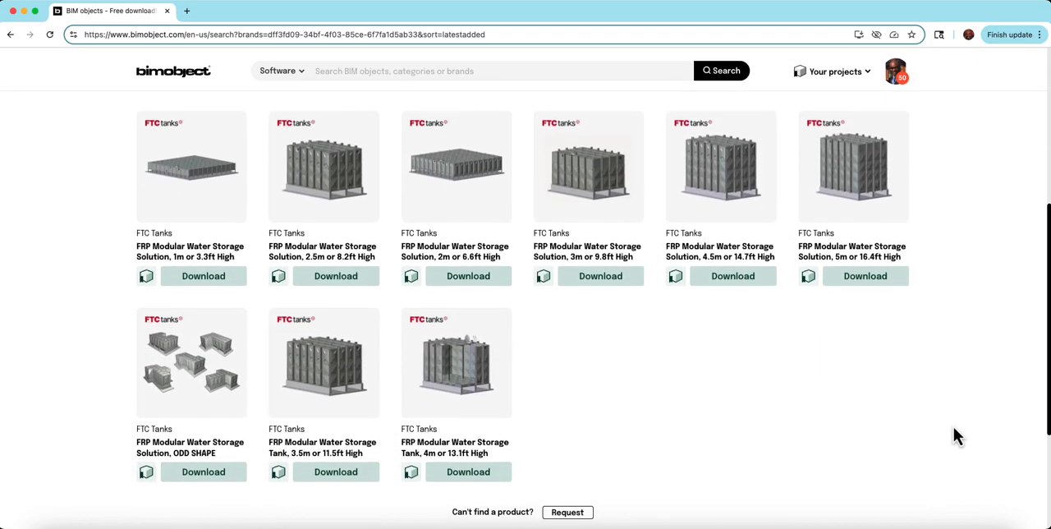
pyautogui.scroll(2, 953, 427)
pyautogui.scroll(5, 954, 428)
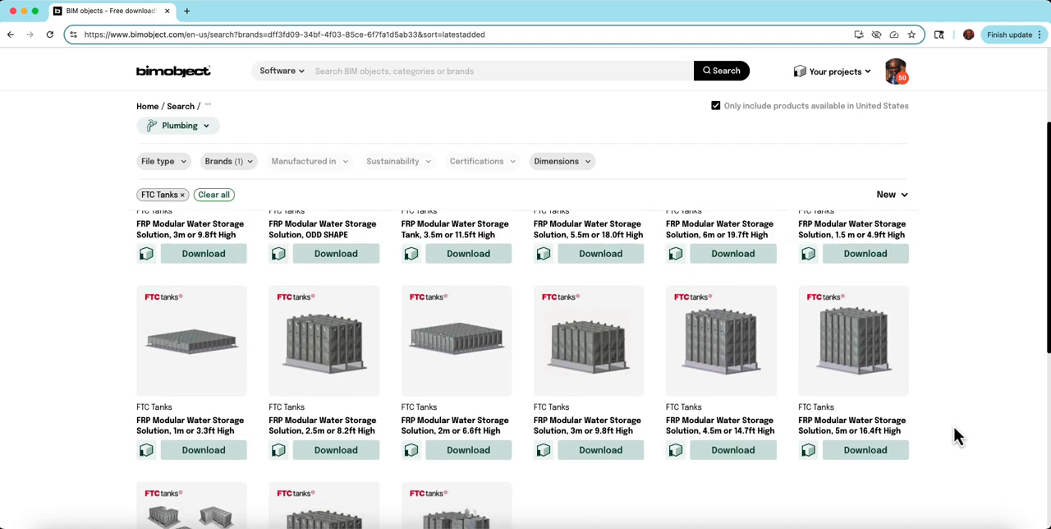